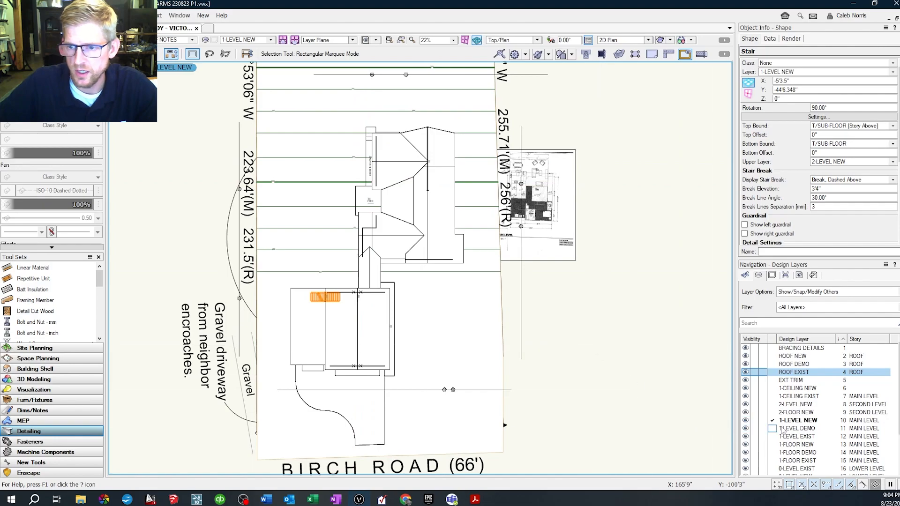
# - Look over the design layer list and clear the stair selection in the drawing
pyautogui.scroll(-2, 811, 421)
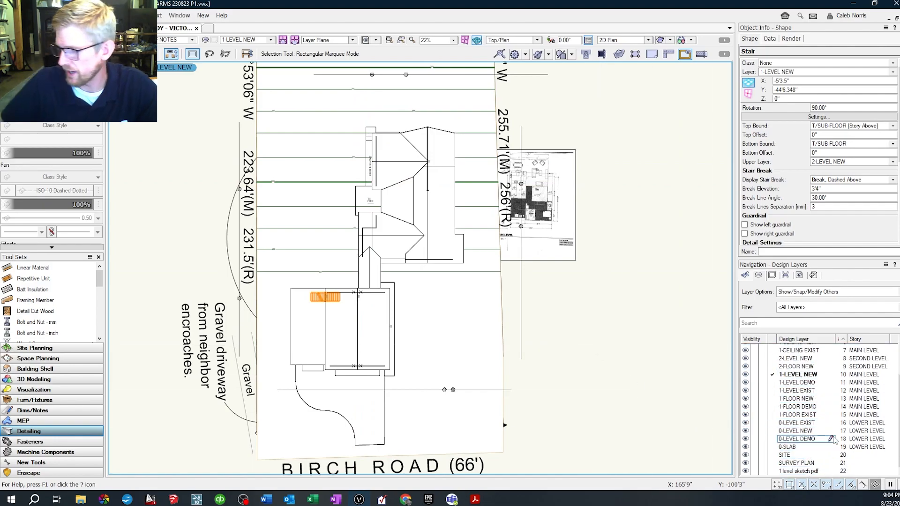
pyautogui.scroll(2, 834, 440)
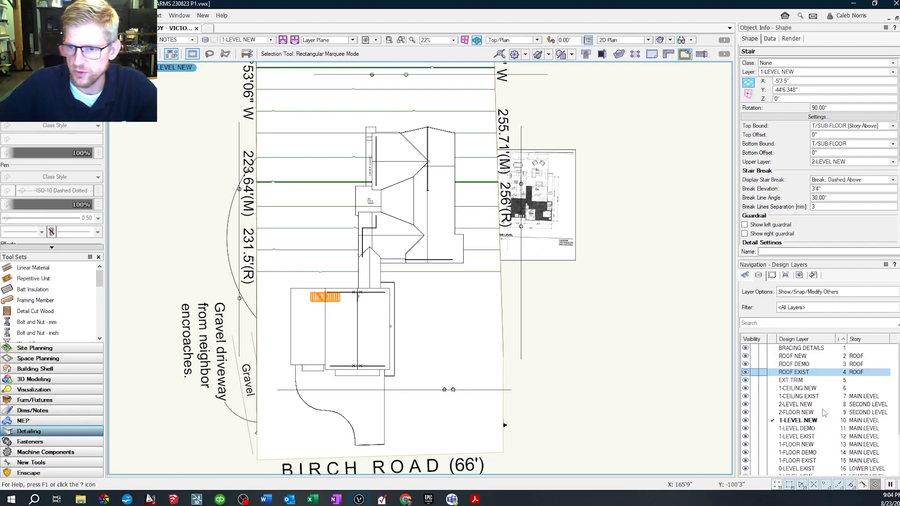
pyautogui.scroll(-1, 821, 407)
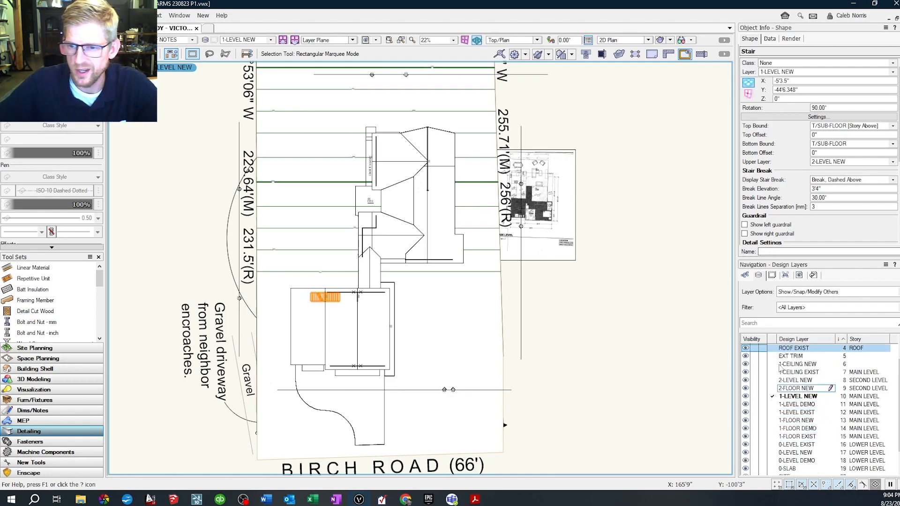
pyautogui.scroll(1, 808, 404)
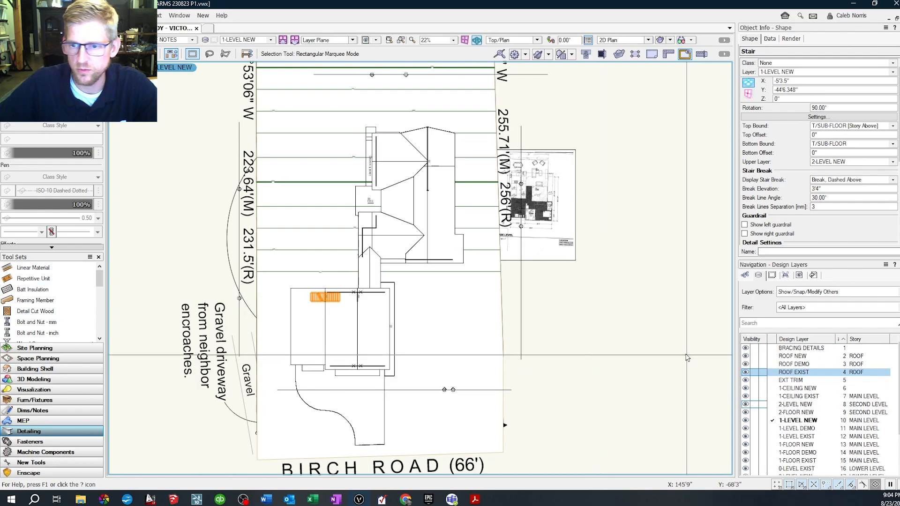
pyautogui.click(596, 376)
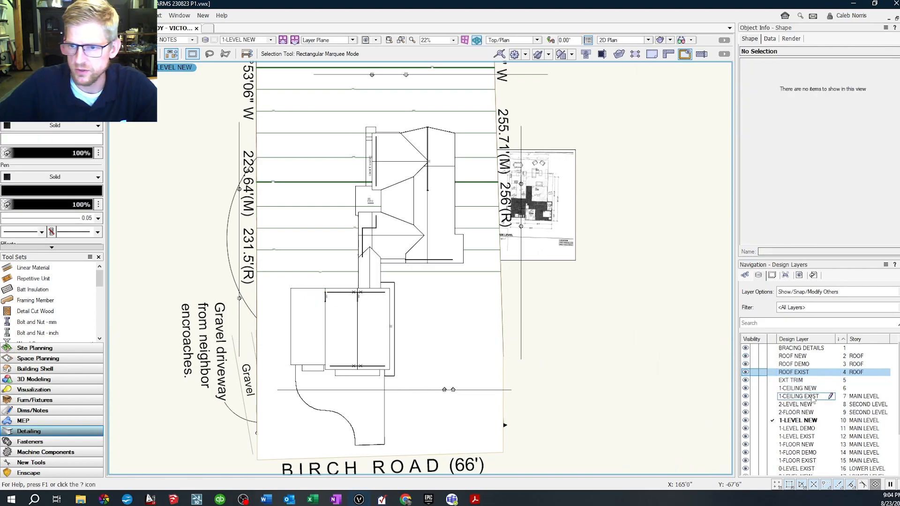
pyautogui.click(807, 366)
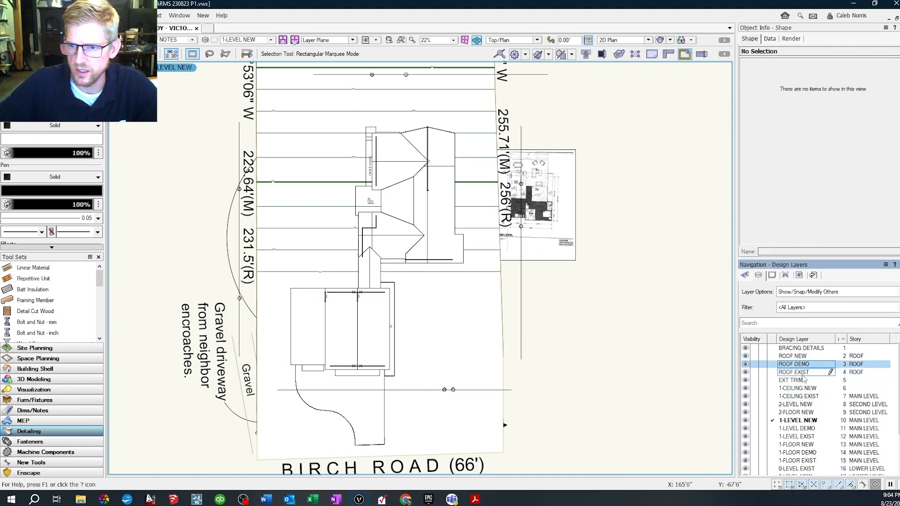
pyautogui.keyDown('shift'); pyautogui.click(805, 373); pyautogui.keyUp('shift')
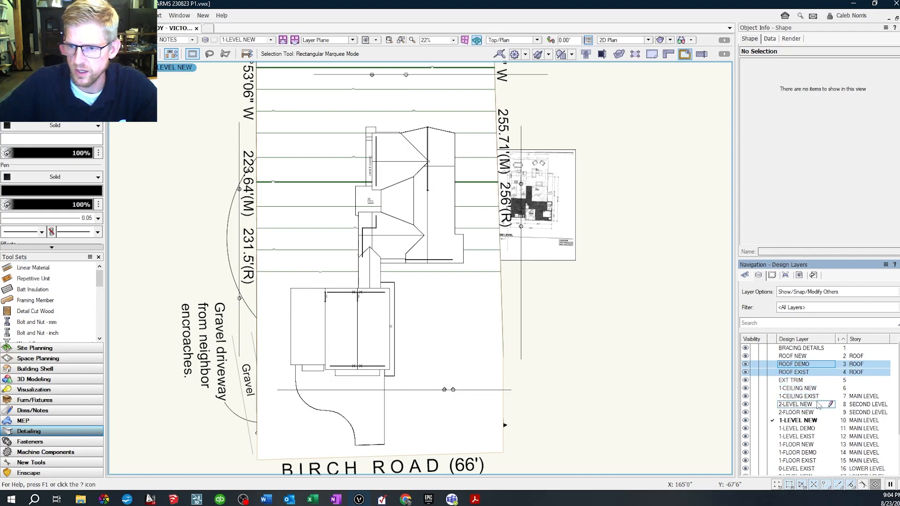
pyautogui.keyDown('shift'); pyautogui.click(815, 397); pyautogui.keyUp('shift')
# - Delete the 1 level sketch pdf layer together with all DEMO and EXIST layers of the roof, main level and lower level
pyautogui.click(801, 365)
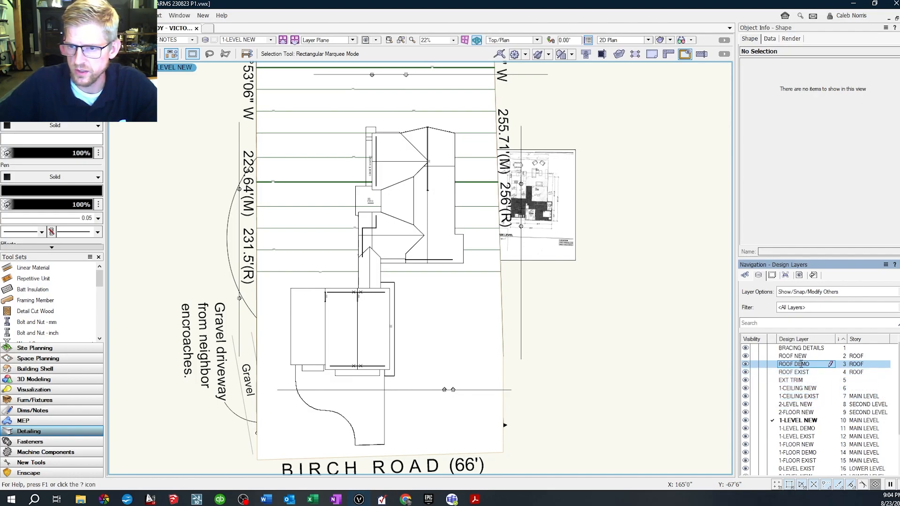
pyautogui.keyDown('shift'); pyautogui.click(807, 374); pyautogui.keyUp('shift')
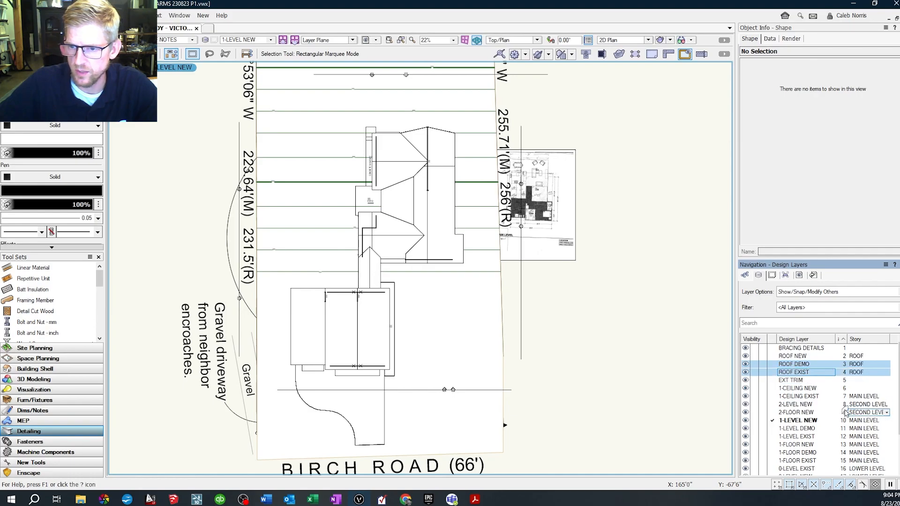
pyautogui.keyDown('ctrl'); pyautogui.click(816, 398); pyautogui.keyUp('ctrl')
pyautogui.keyDown('ctrl'); pyautogui.click(816, 429); pyautogui.keyUp('ctrl')
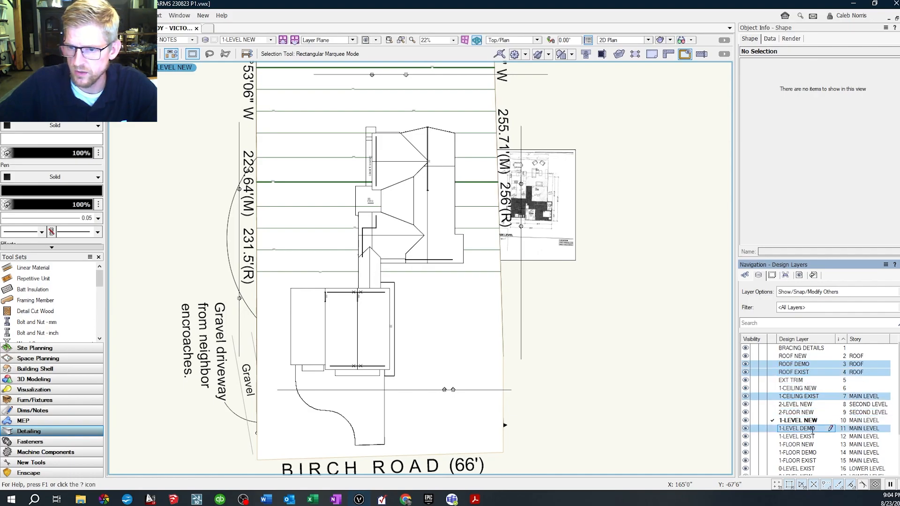
pyautogui.keyDown('ctrl'); pyautogui.click(815, 436); pyautogui.keyUp('ctrl')
pyautogui.keyDown('ctrl'); pyautogui.click(814, 453); pyautogui.keyUp('ctrl')
pyautogui.keyDown('ctrl'); pyautogui.click(814, 461); pyautogui.keyUp('ctrl')
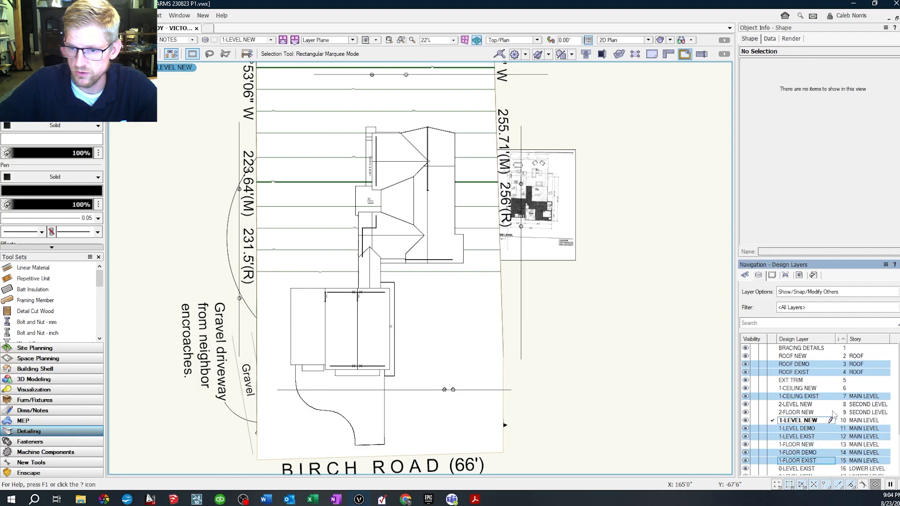
pyautogui.scroll(-1, 814, 461)
pyautogui.keyDown('ctrl'); pyautogui.click(814, 444); pyautogui.keyUp('ctrl')
pyautogui.keyDown('ctrl'); pyautogui.click(815, 461); pyautogui.keyUp('ctrl')
pyautogui.scroll(-1, 814, 461)
pyautogui.keyDown('ctrl'); pyautogui.click(803, 471); pyautogui.keyUp('ctrl')
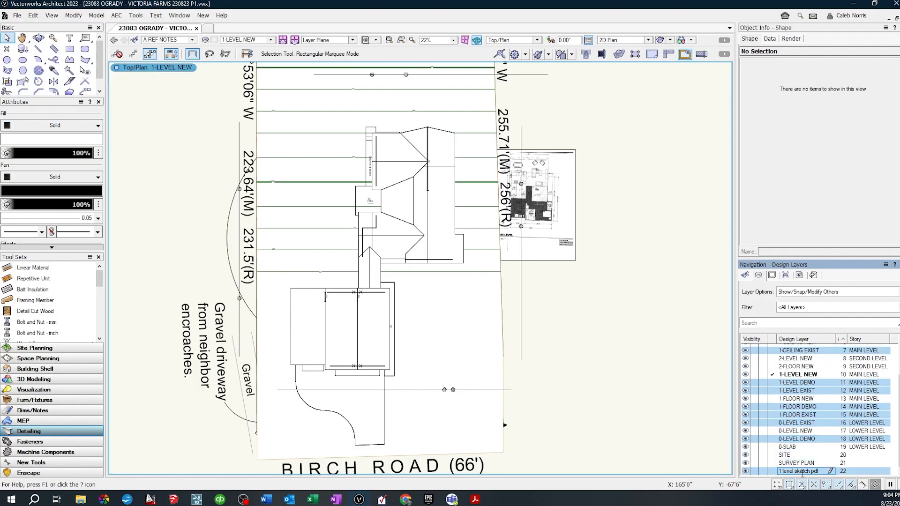
pyautogui.rightClick(800, 439)
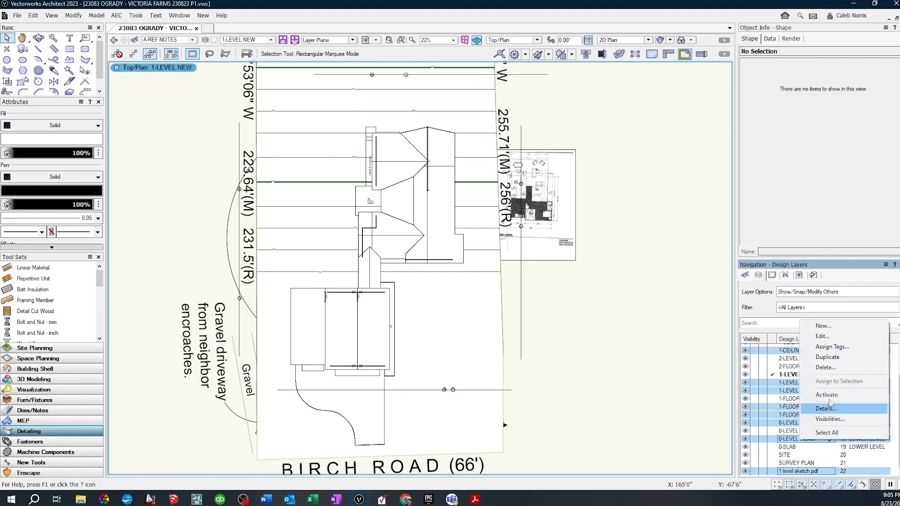
pyautogui.click(836, 369)
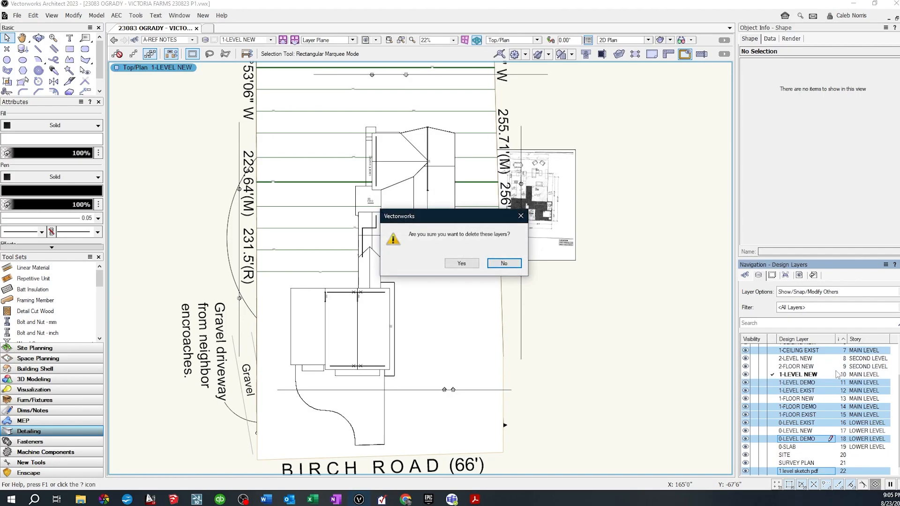
pyautogui.click(462, 264)
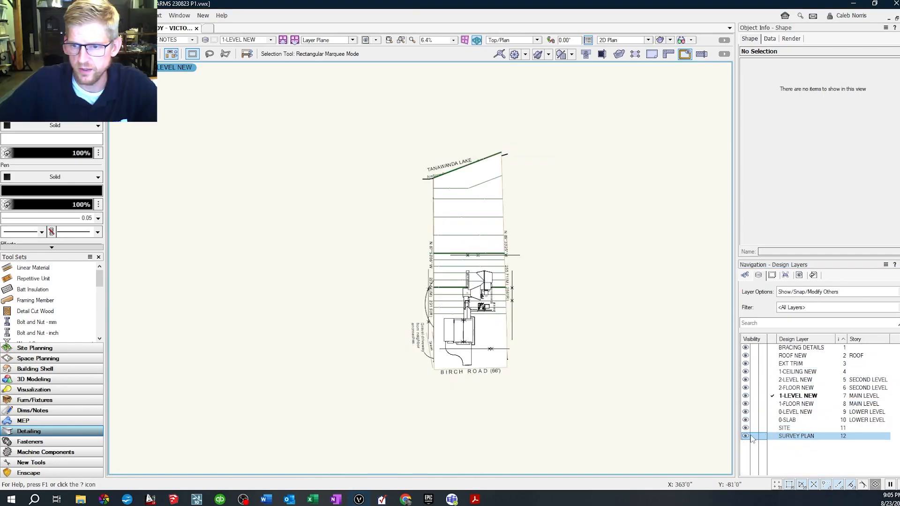
# - Hide all design layers except SURVEY PLAN, and delete every object on that layer
pyautogui.keyDown('alt'); pyautogui.click(755, 404); pyautogui.keyUp('alt')
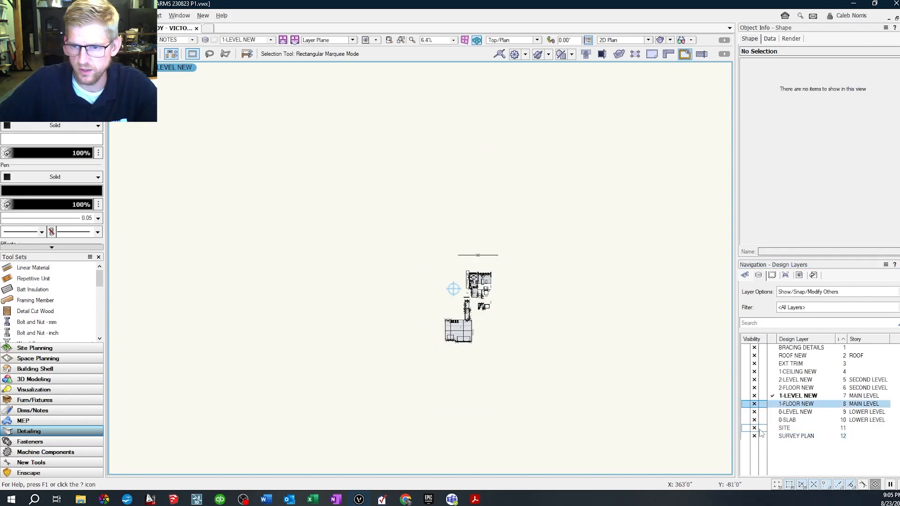
pyautogui.click(746, 436)
pyautogui.click(772, 436)
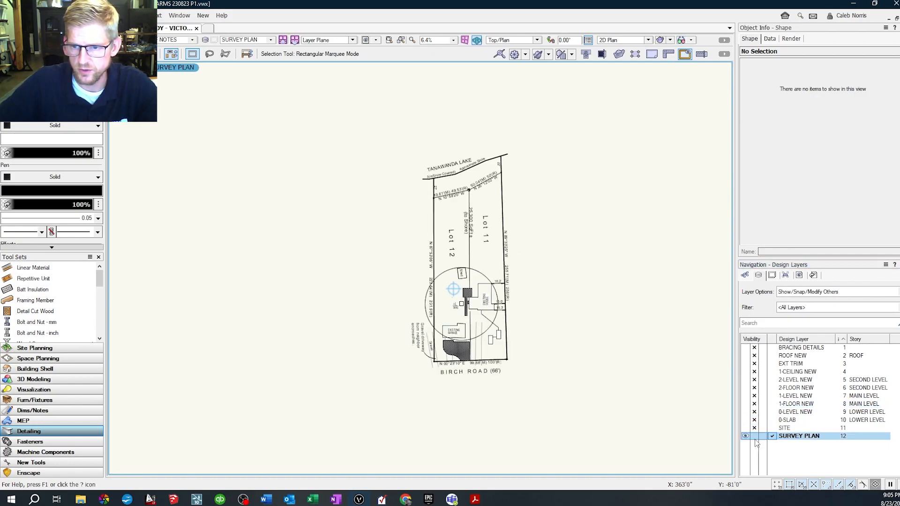
pyautogui.moveTo(338, 423); pyautogui.dragTo(558, 129)
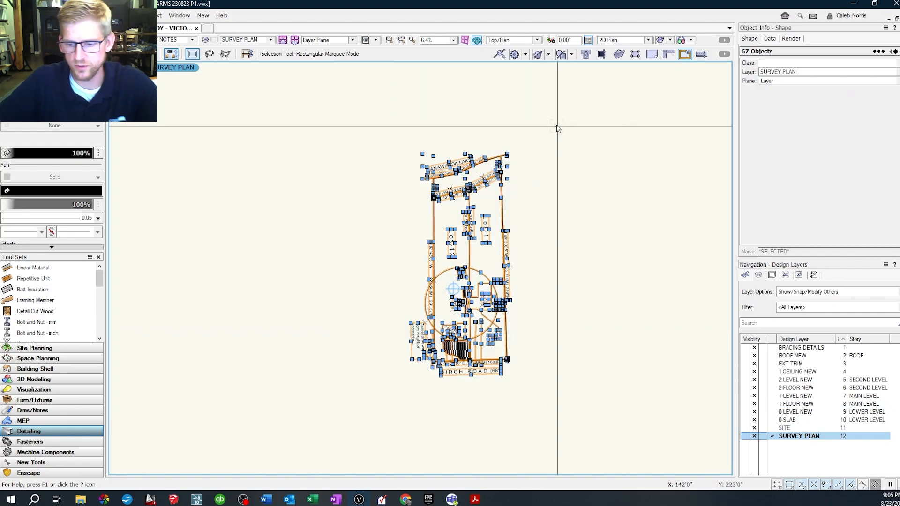
pyautogui.press('Delete')
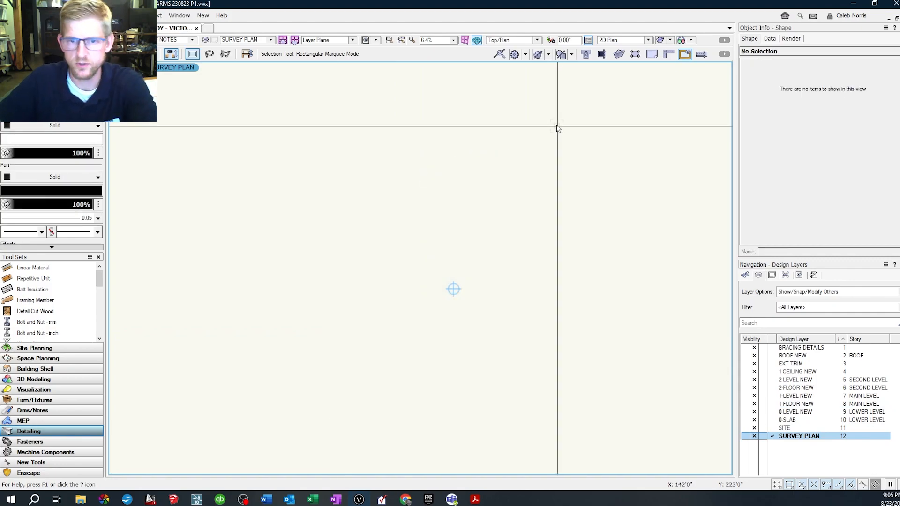
# - Make SITE the active layer and delete all of its objects
pyautogui.click(772, 429)
pyautogui.moveTo(325, 413); pyautogui.dragTo(562, 109)
pyautogui.press('Delete')
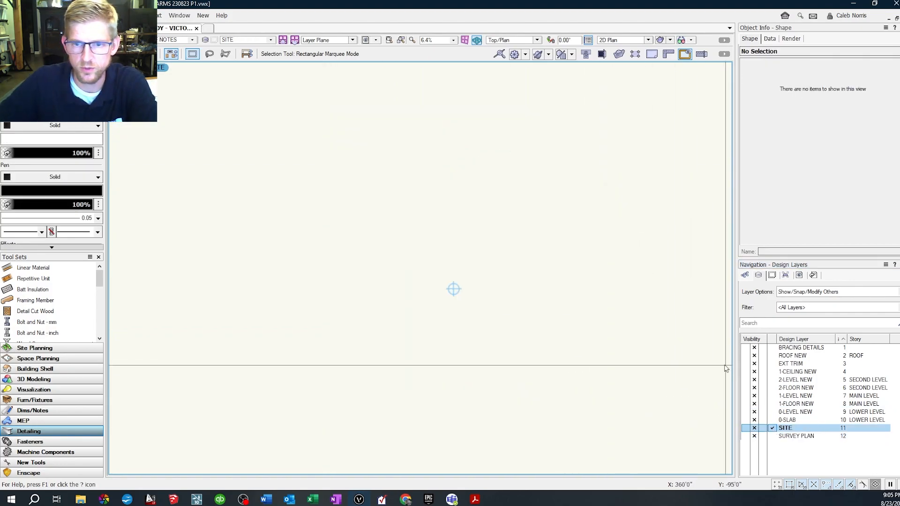
# - Examine the contents of each layer from 0-SLAB up to 1-CEILING NEW by activating them one at a time
pyautogui.click(773, 421)
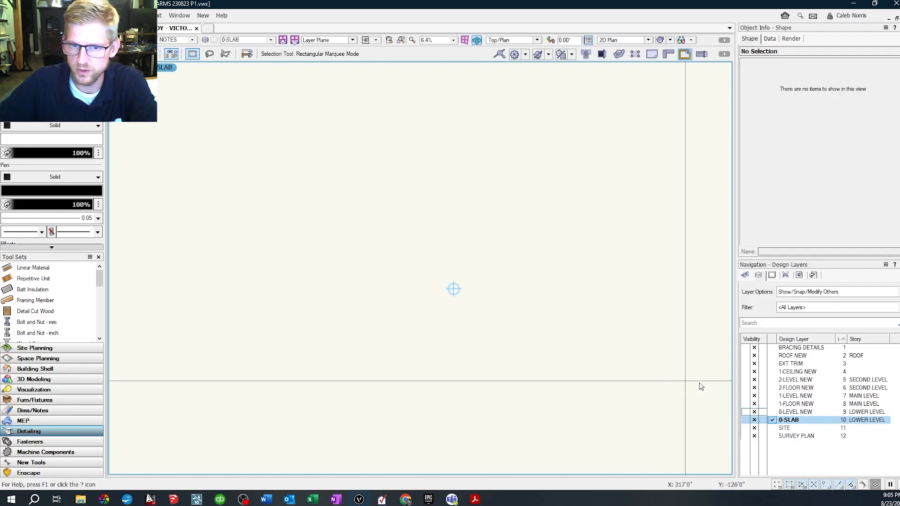
pyautogui.click(771, 413)
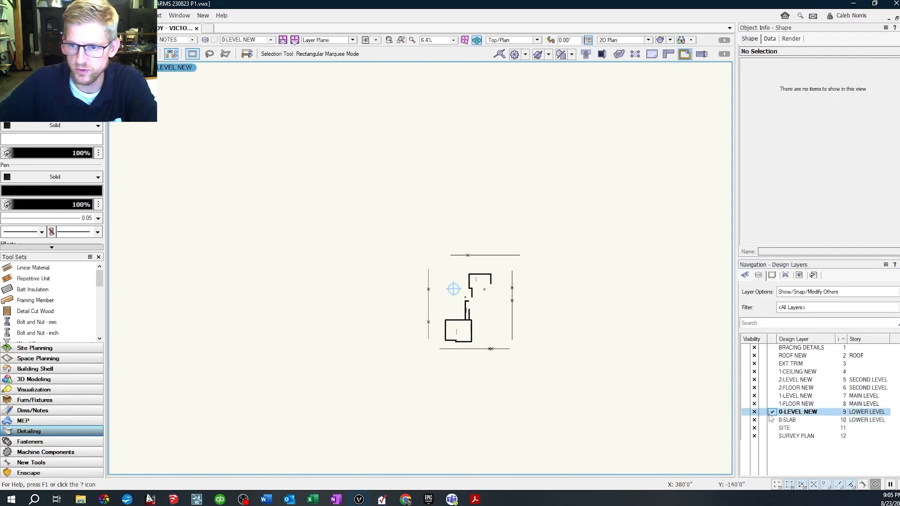
pyautogui.click(771, 405)
pyautogui.click(772, 396)
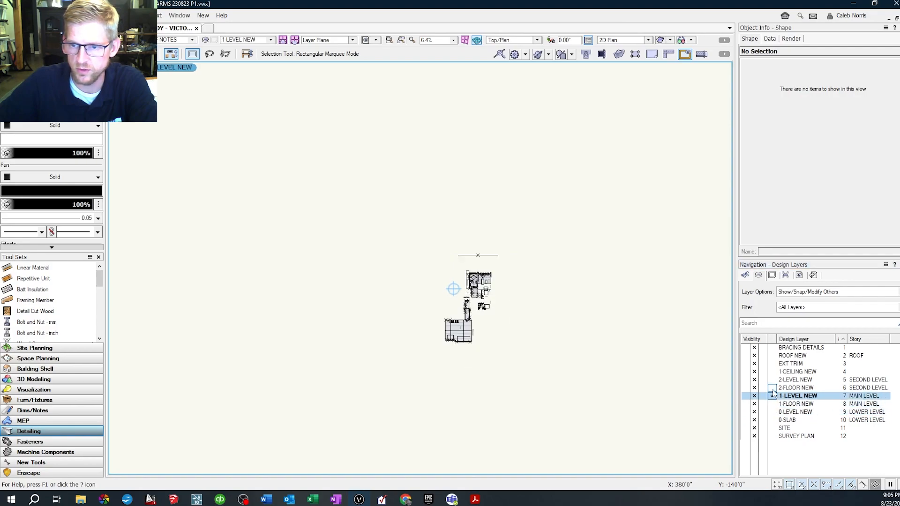
pyautogui.click(773, 388)
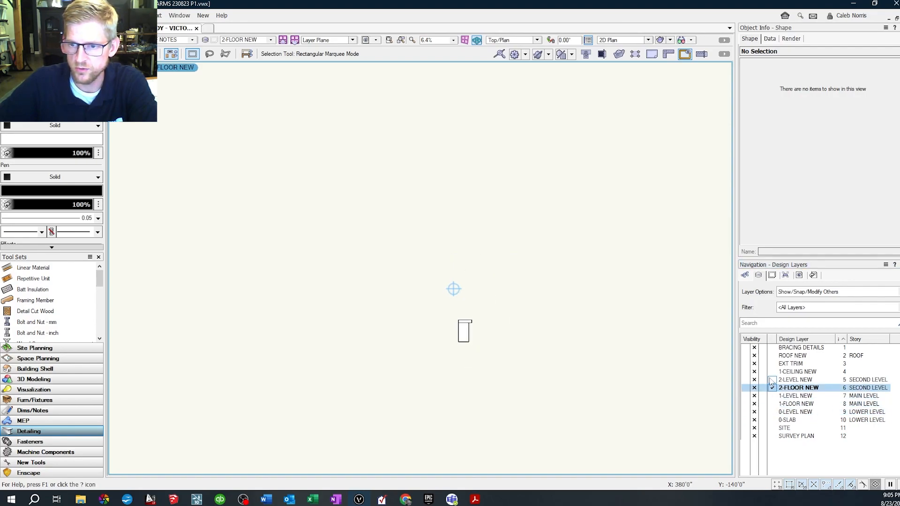
pyautogui.click(771, 381)
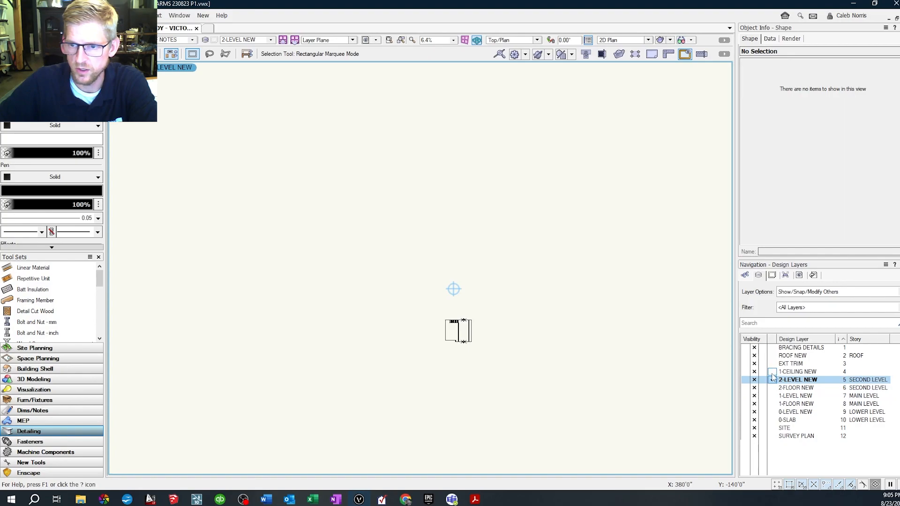
pyautogui.click(772, 372)
# - Activate the EXT TRIM layer and delete all the trim objects on it
pyautogui.click(773, 364)
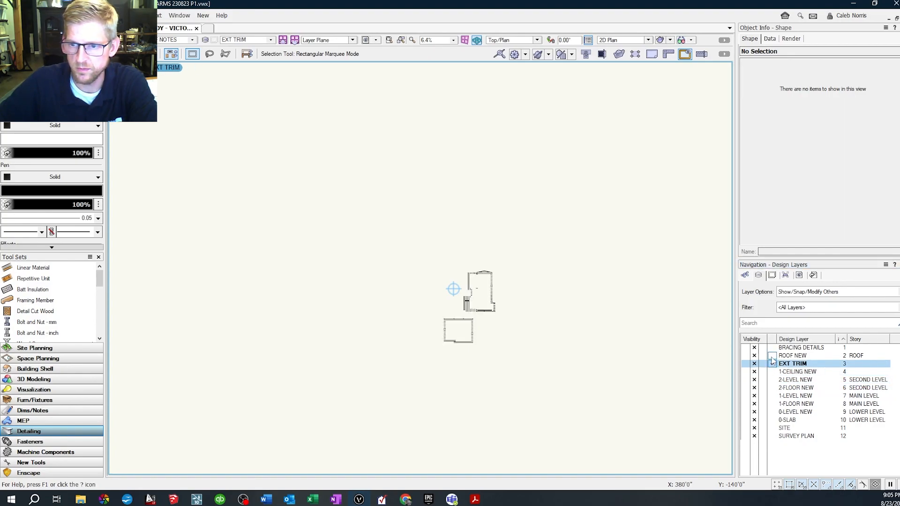
pyautogui.moveTo(358, 367); pyautogui.dragTo(507, 257)
pyautogui.press('Delete')
# - Check ROOF NEW and BRACING DETAILS, and show all design layers except BRACING DETAILS with 0-LEVEL NEW active
pyautogui.click(772, 356)
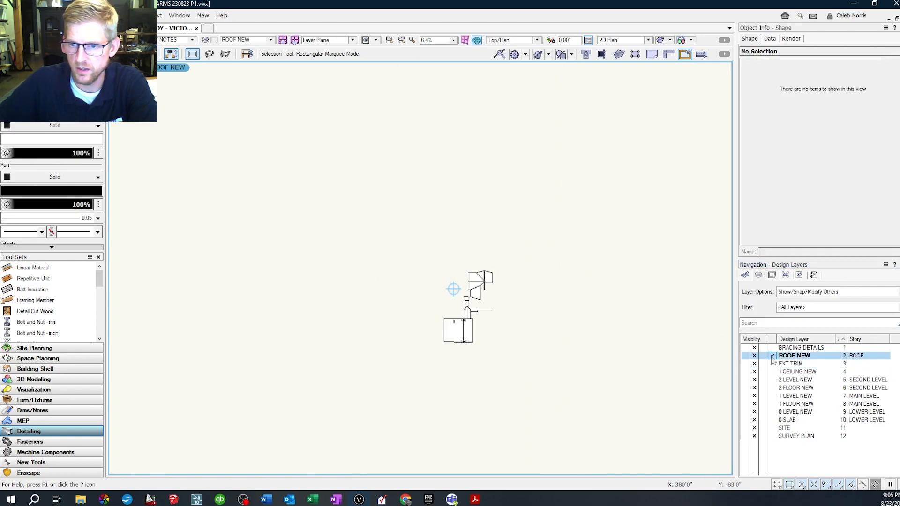
pyautogui.click(772, 348)
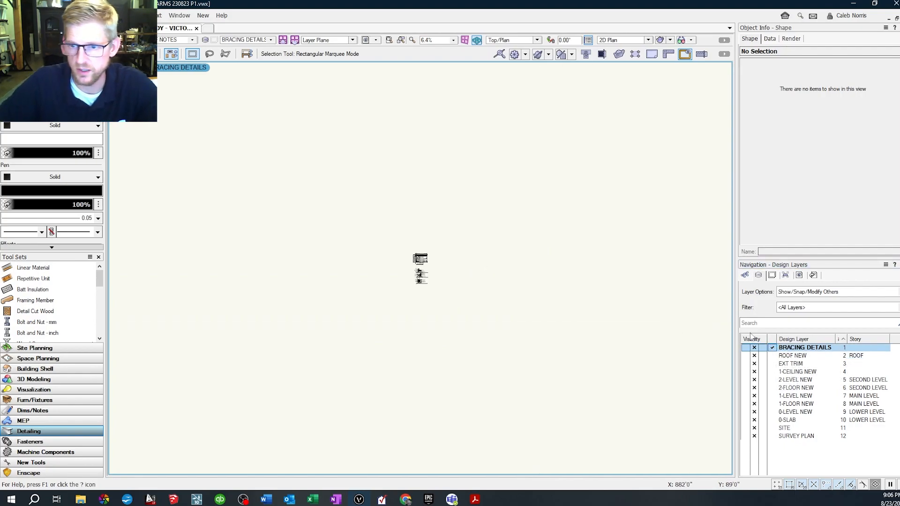
pyautogui.keyDown('alt'); pyautogui.click(746, 421); pyautogui.keyUp('alt')
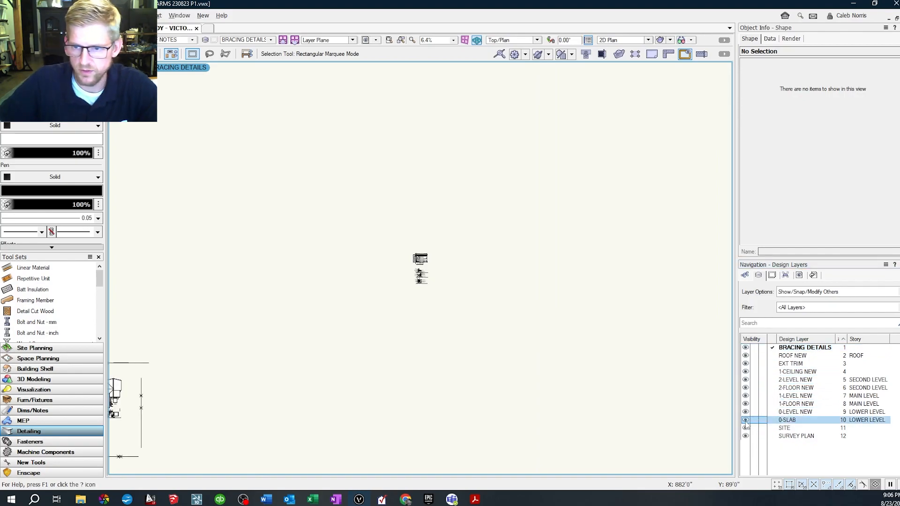
pyautogui.click(755, 348)
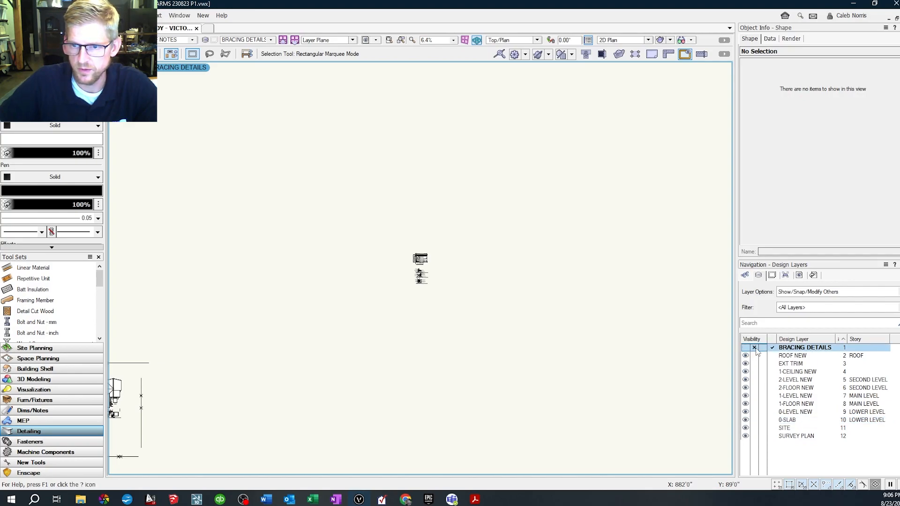
pyautogui.click(773, 412)
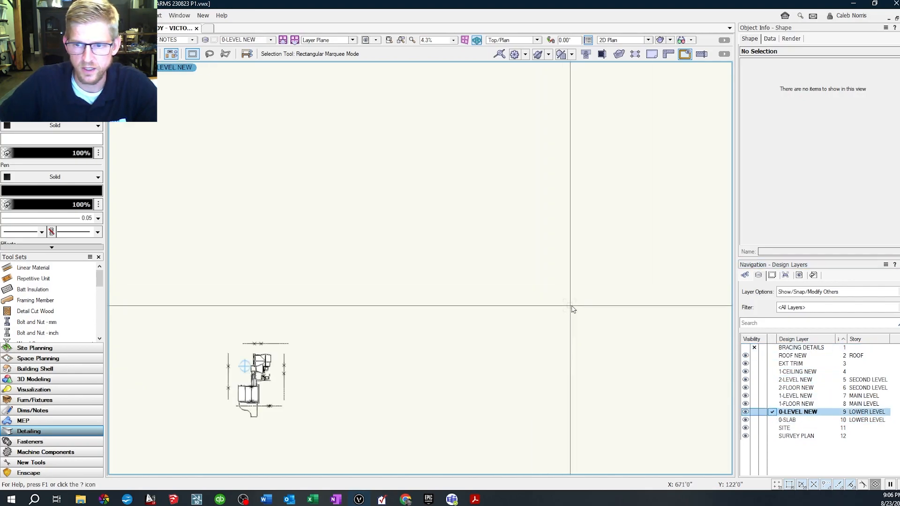
# - Duplicate the whole house model horizontally 200' to the left of the original with the Move by Points tool
pyautogui.moveTo(414, 376)
pyautogui.mouseDown(button='middle')
pyautogui.moveTo(414, 352)
pyautogui.moveTo(547, 306)
pyautogui.mouseUp(button='middle')
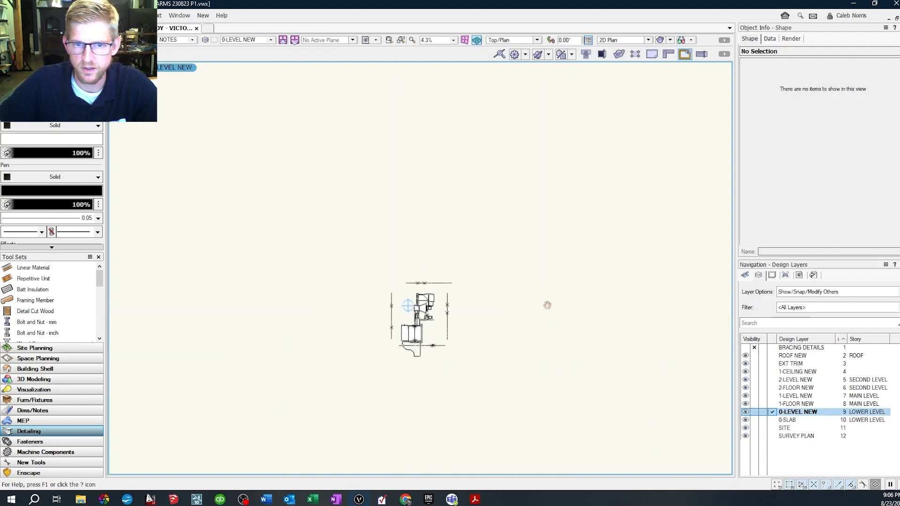
pyautogui.scroll(3, 402, 362)
pyautogui.moveTo(404, 379)
pyautogui.mouseDown()
pyautogui.moveTo(449, 237)
pyautogui.moveTo(502, 194)
pyautogui.mouseUp()
pyautogui.scroll(-1, 500, 350)
pyautogui.hotkey('shift', 'm')
pyautogui.click(562, 394)
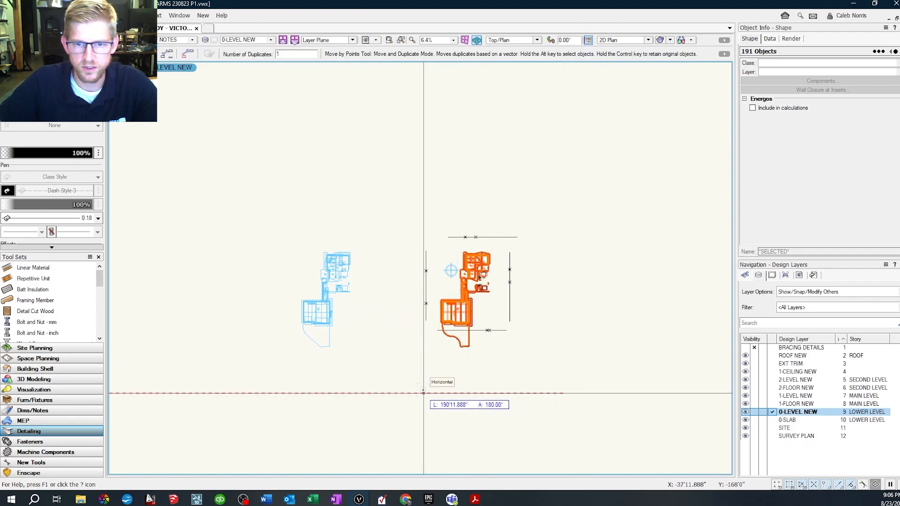
pyautogui.write("200'0")
pyautogui.press('Return')
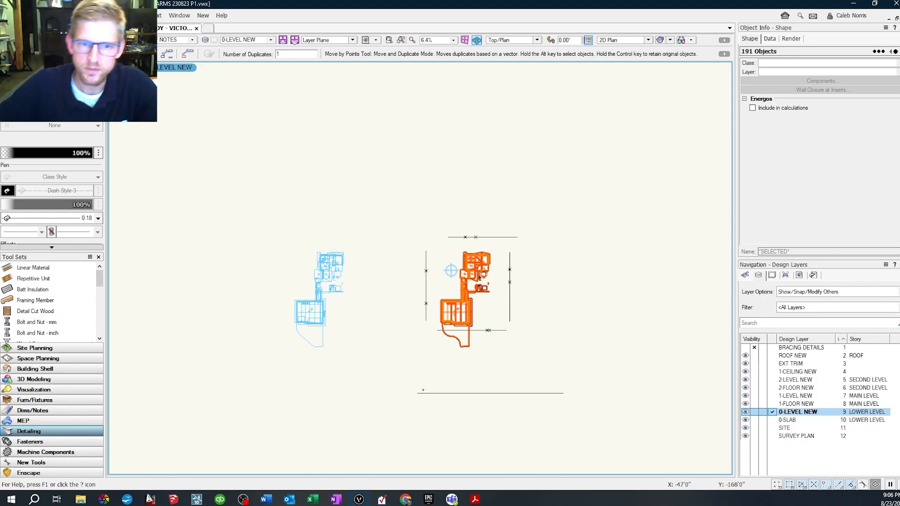
pyautogui.click(423, 391)
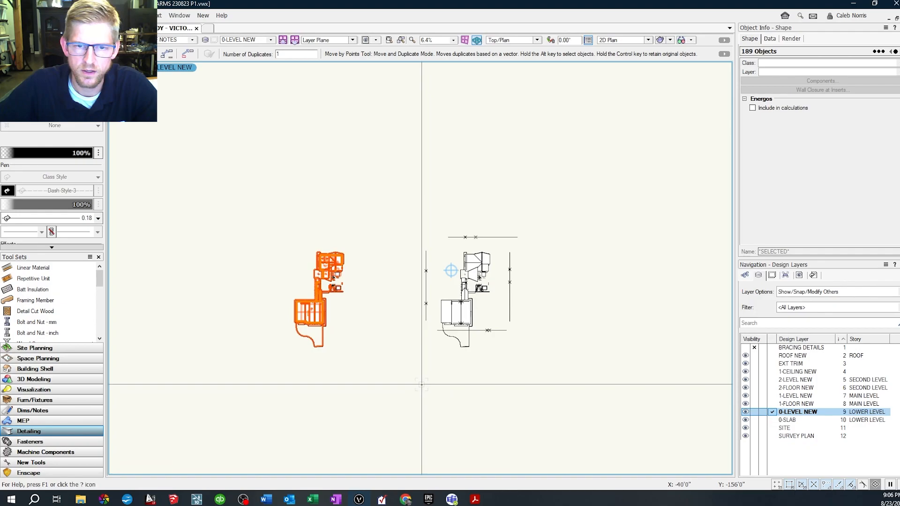
# - Deselect the duplicated house model and examine the main level plan on sheet layer A4 MAIN LEVEL NEW
pyautogui.press('x')
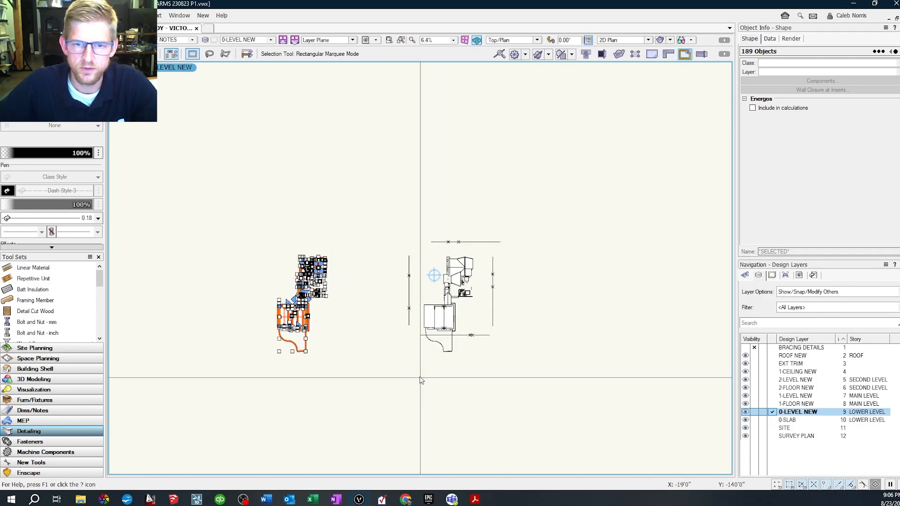
pyautogui.click(420, 381)
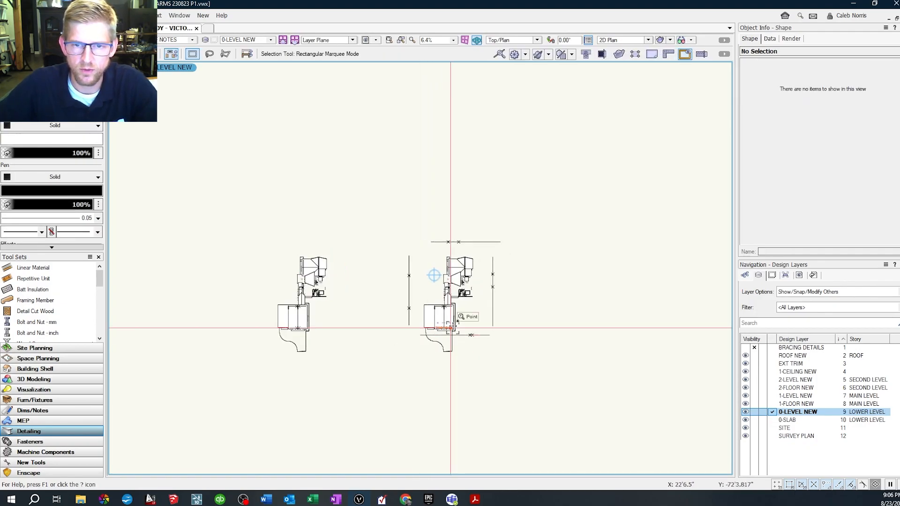
pyautogui.click(772, 276)
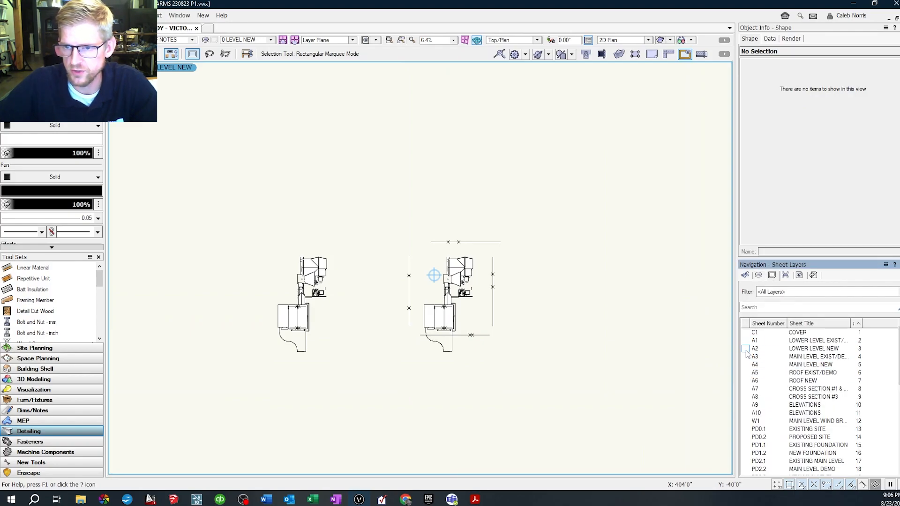
pyautogui.click(746, 365)
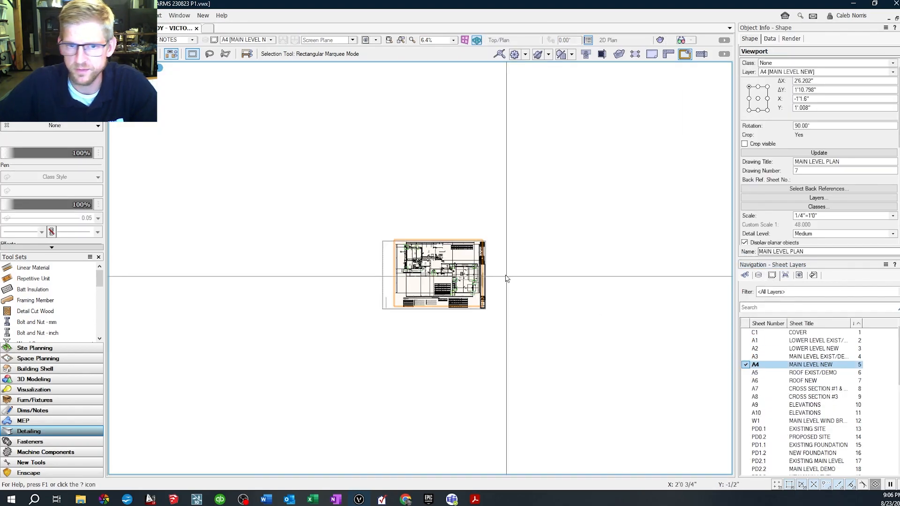
pyautogui.scroll(4, 463, 271)
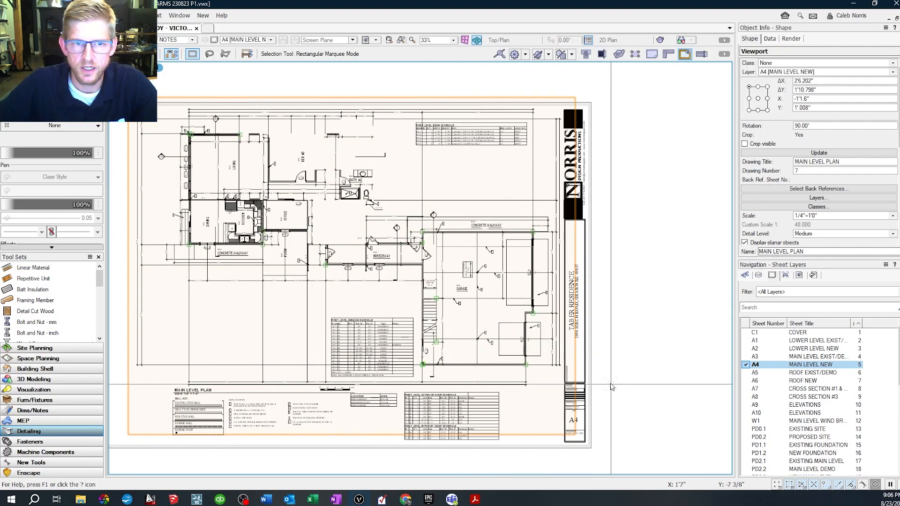
pyautogui.scroll(5, 531, 371)
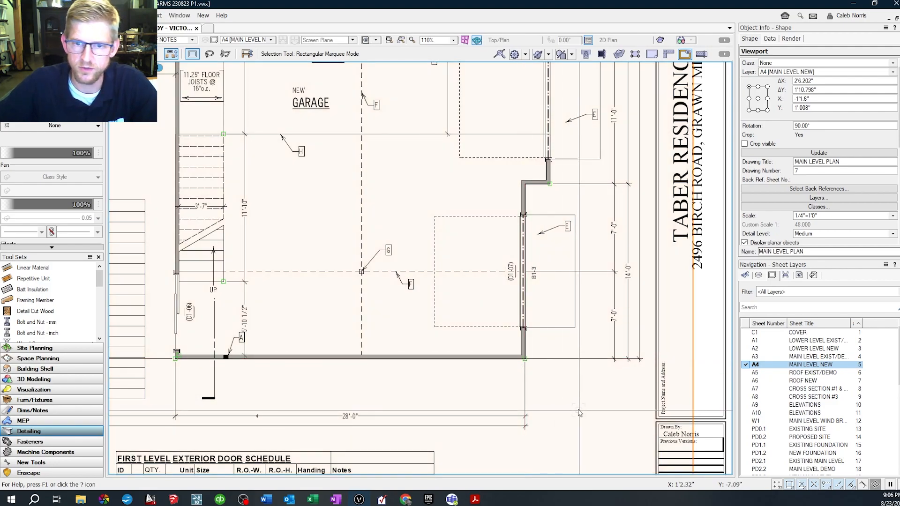
pyautogui.scroll(-7, 580, 413)
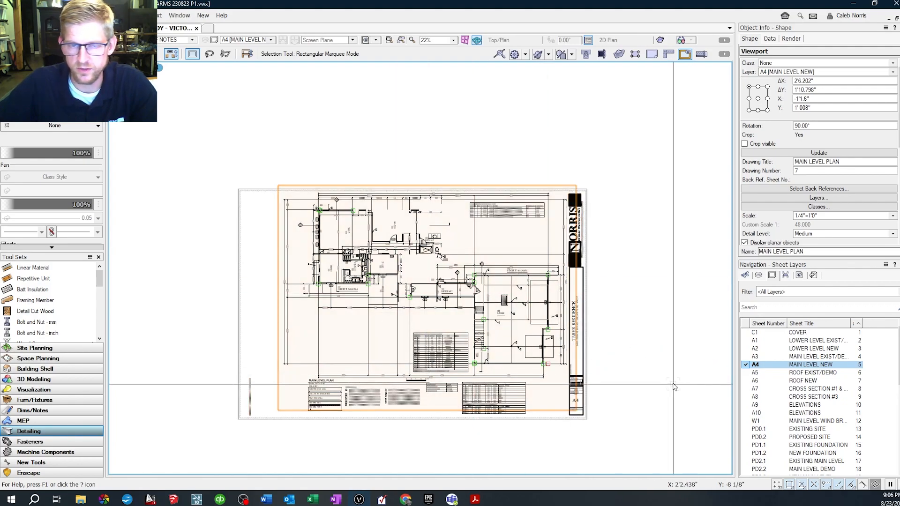
pyautogui.scroll(-2, 463, 203)
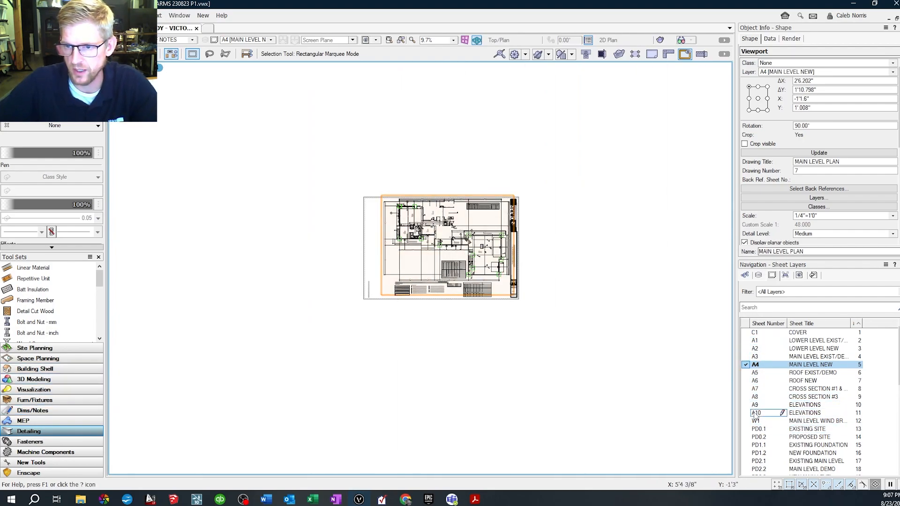
# - Return to the 0-LEVEL NEW design layer and delete the original house model between the section-elevation lines
pyautogui.click(762, 278)
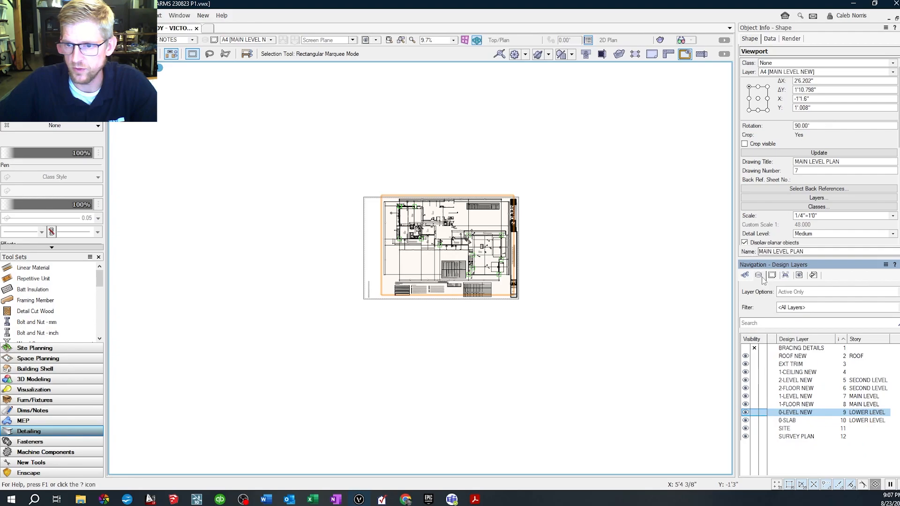
pyautogui.click(772, 413)
pyautogui.moveTo(413, 386); pyautogui.dragTo(515, 217)
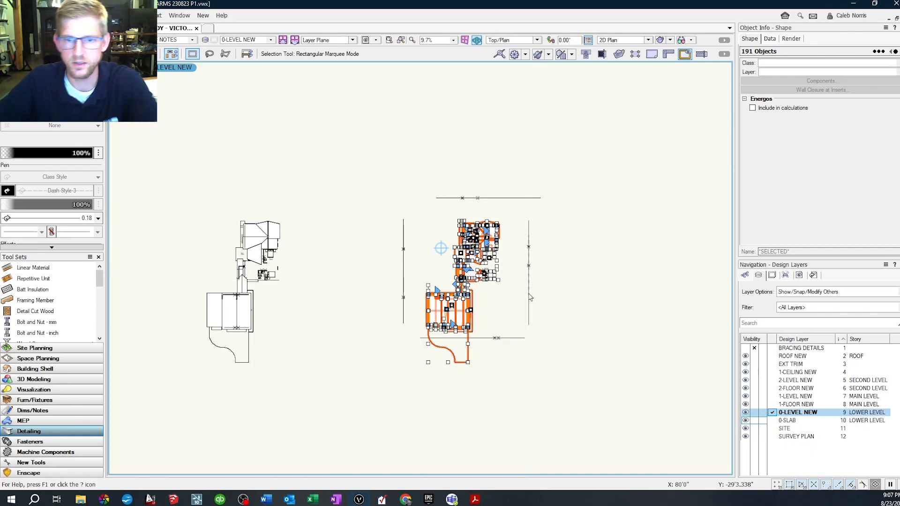
pyautogui.press('Delete')
pyautogui.scroll(2, 425, 325)
pyautogui.moveTo(367, 251); pyautogui.dragTo(573, 235)
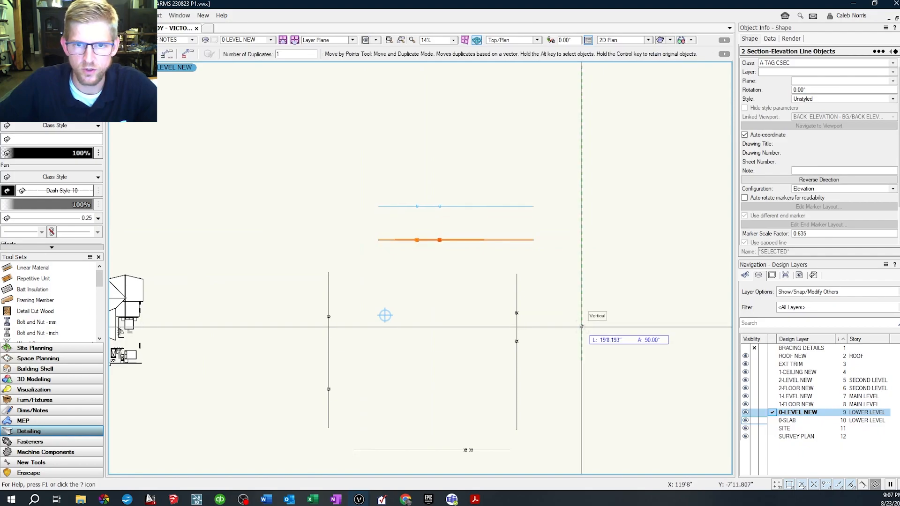
pyautogui.click(470, 254)
# - Inspect the markers and linked viewport of the back elevation lines, and the markers of the front ones
pyautogui.scroll(5, 470, 254)
pyautogui.click(404, 257)
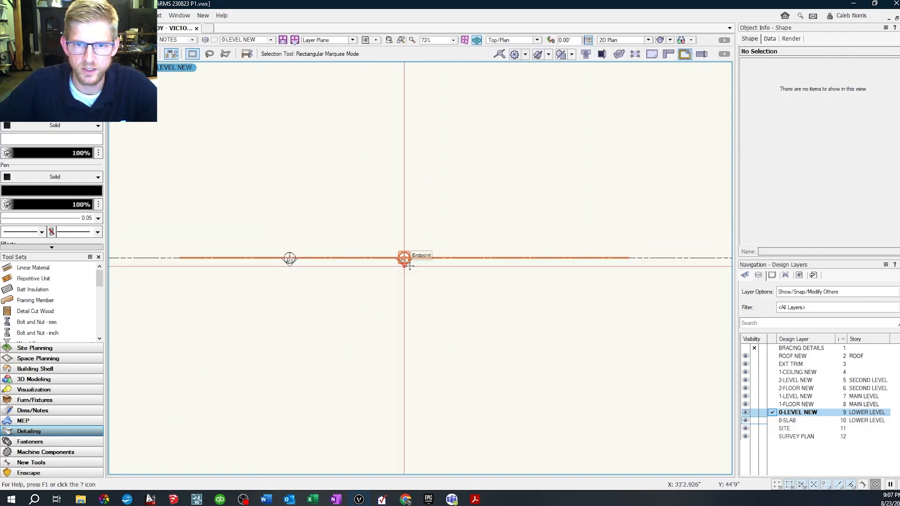
pyautogui.click(290, 261)
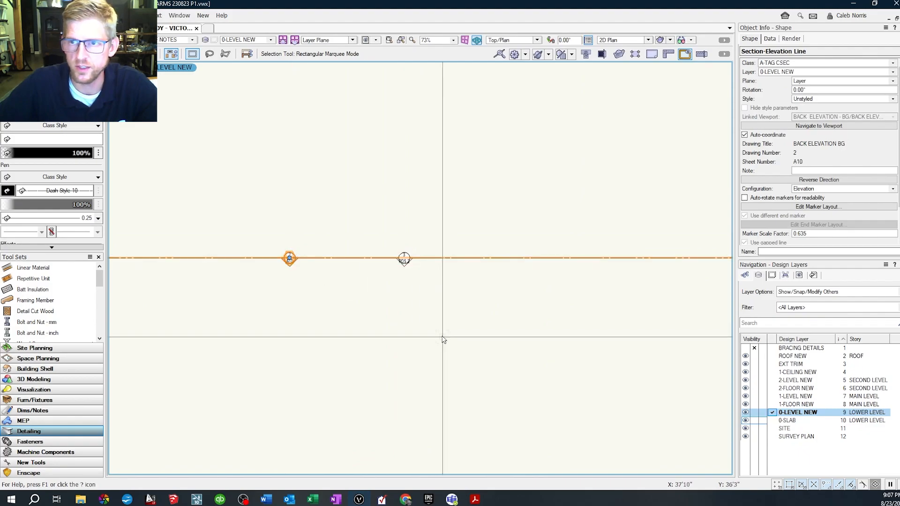
pyautogui.scroll(-5, 443, 339)
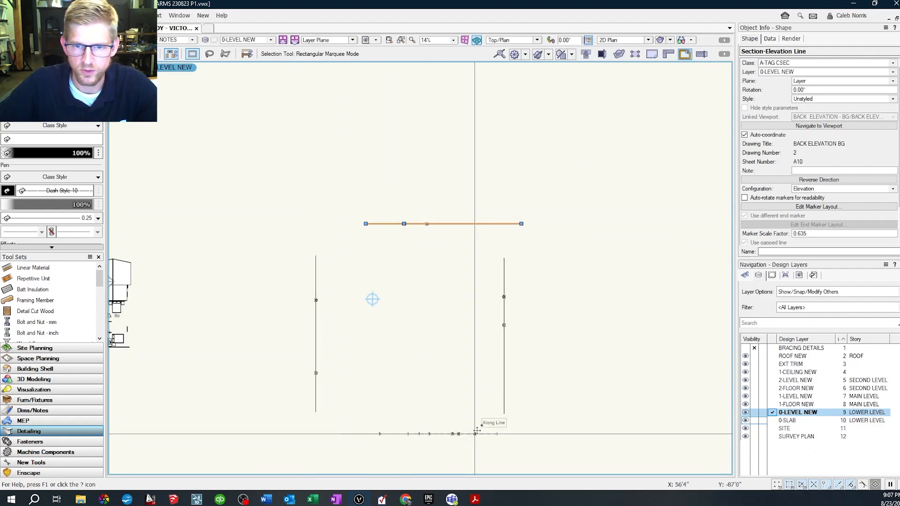
pyautogui.scroll(5, 499, 296)
pyautogui.scroll(-3, 486, 279)
pyautogui.scroll(-4, 487, 278)
# - Move the two back section-elevation lines straight up, farther from the cleared area, with the Move by Points tool
pyautogui.moveTo(381, 224); pyautogui.dragTo(539, 187)
pyautogui.hotkey('shift', 'm')
pyautogui.click(542, 303)
pyautogui.click(534, 246)
pyautogui.click(470, 223)
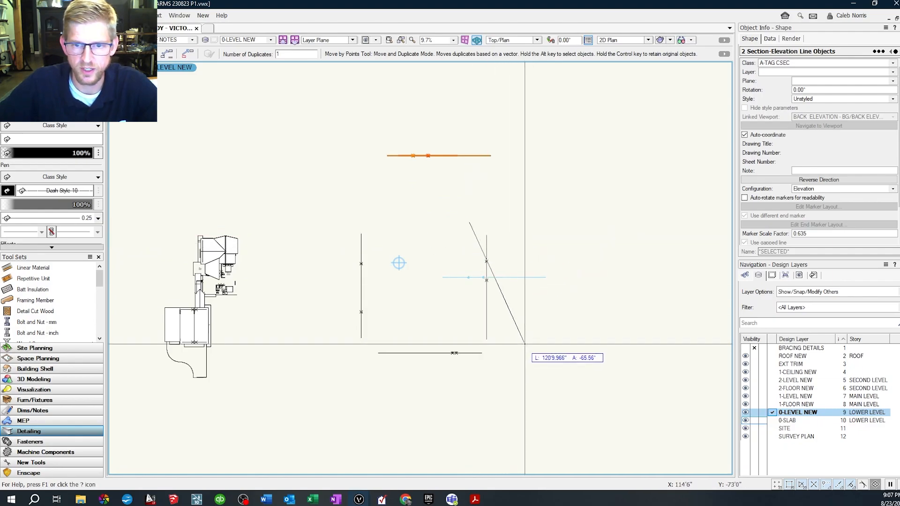
pyautogui.press('x')
# - Move the two right section-elevation lines horizontally outward to widen the space between the elevation lines
pyautogui.moveTo(452, 208); pyautogui.dragTo(529, 344)
pyautogui.hotkey('shift', 'm')
pyautogui.click(493, 384)
pyautogui.click(569, 385)
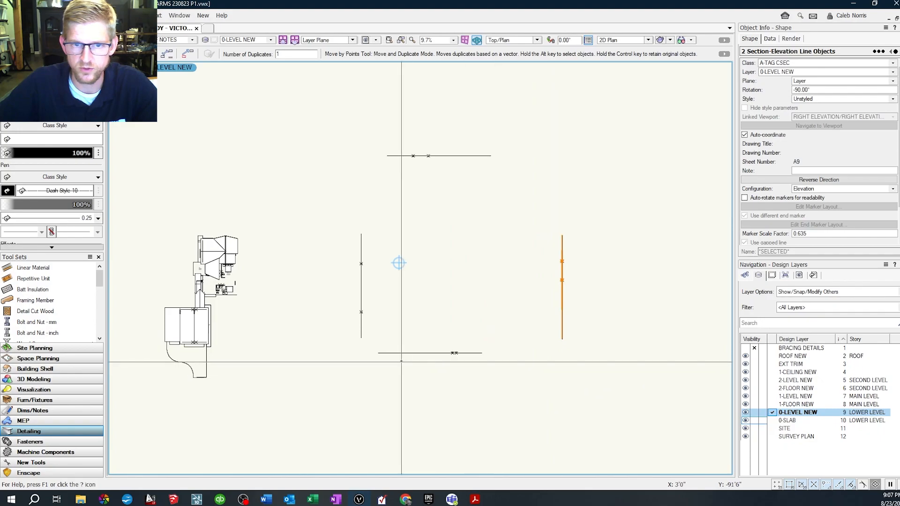
pyautogui.press('x')
# - Move the two front section-elevation lines up and slightly to the right with the Move by Points tool
pyautogui.moveTo(377, 375); pyautogui.dragTo(508, 343)
pyautogui.hotkey('shift', 'm')
pyautogui.click(493, 408)
pyautogui.click(512, 374)
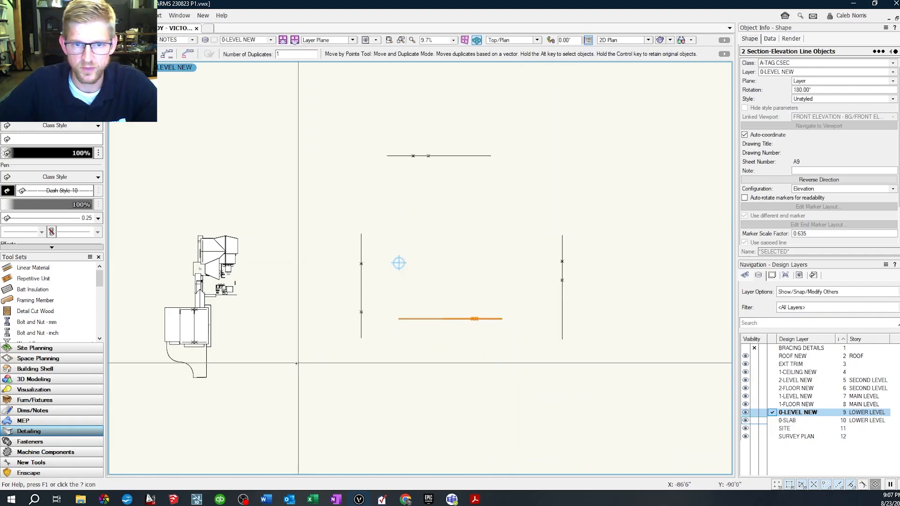
pyautogui.press('x')
# - Move the left and right pairs of section-elevation lines together straight up between the back and front lines
pyautogui.moveTo(308, 374); pyautogui.dragTo(376, 229)
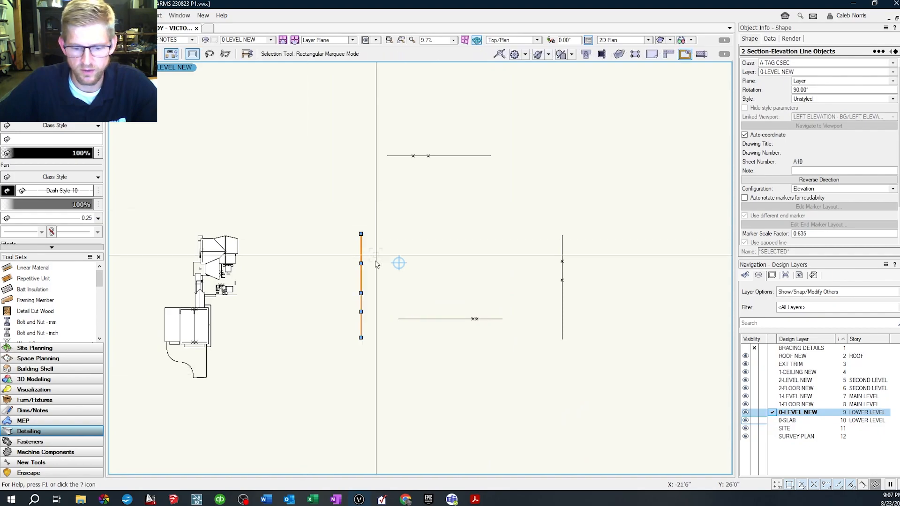
pyautogui.keyDown('shift'); pyautogui.moveTo(550, 373); pyautogui.dragTo(620, 220); pyautogui.keyUp('shift')
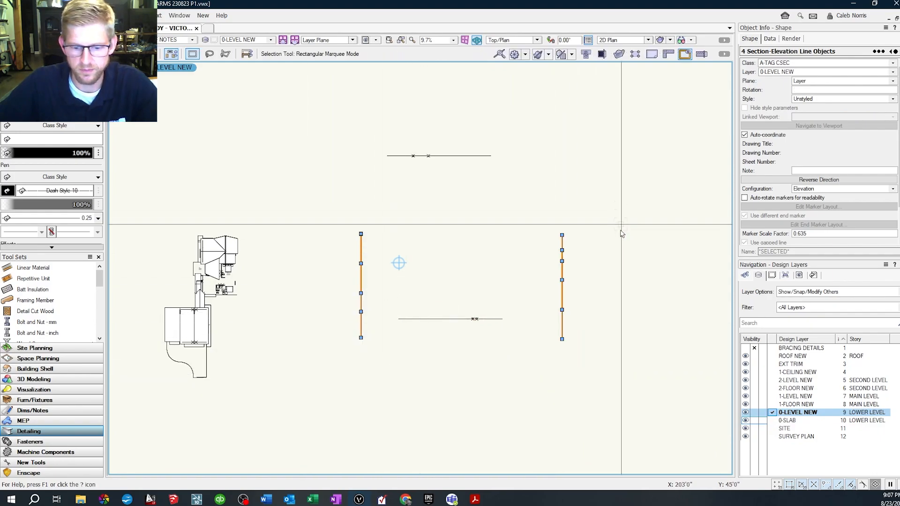
pyautogui.hotkey('shift', 'm')
pyautogui.click(623, 377)
pyautogui.click(623, 327)
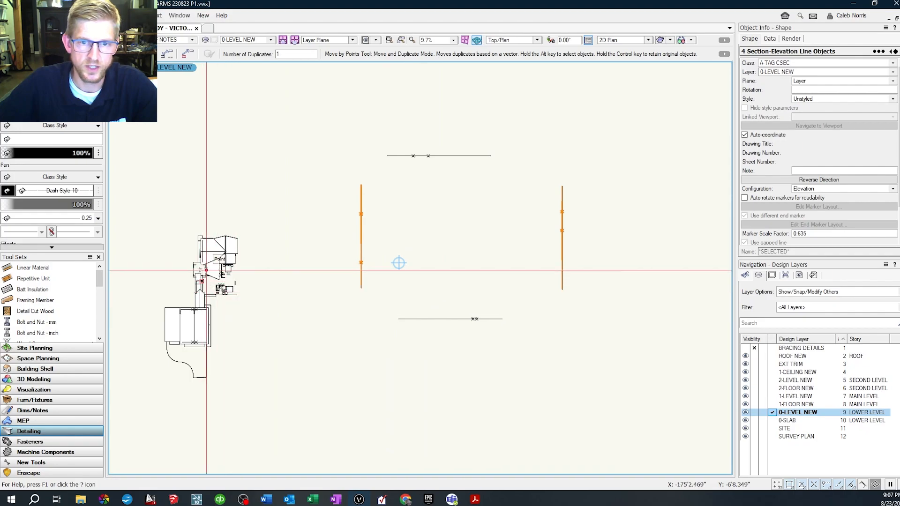
# - Review the duplicated house and the repositioned section-elevation lines, and clear the selection
pyautogui.scroll(8, 206, 271)
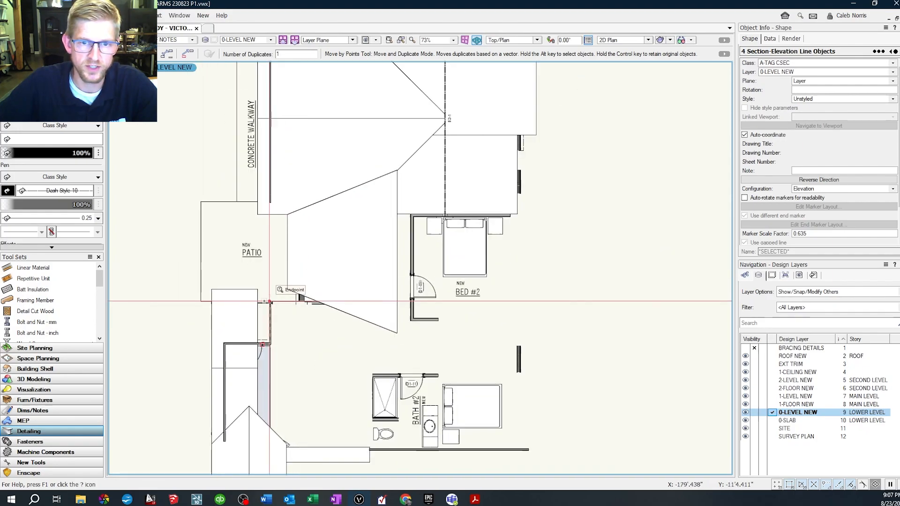
pyautogui.scroll(-6, 269, 302)
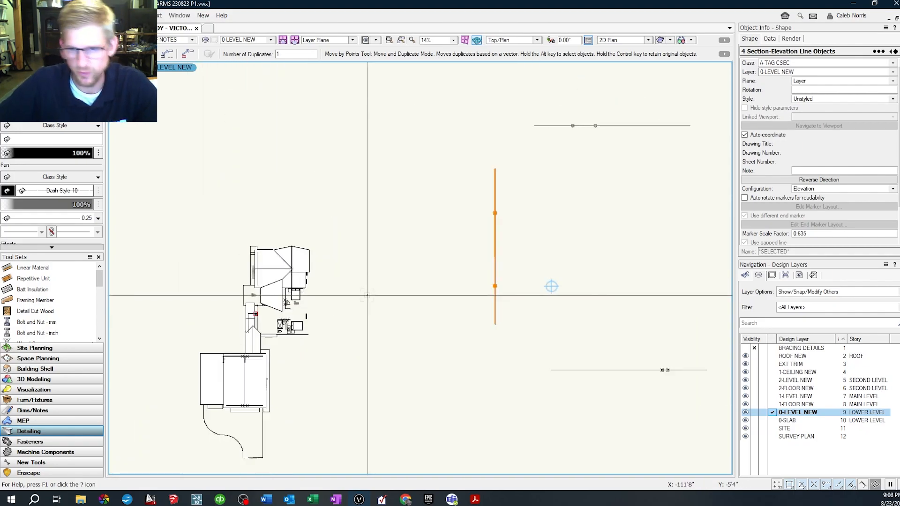
pyautogui.moveTo(551, 287); pyautogui.dragTo(508, 291, button='middle')
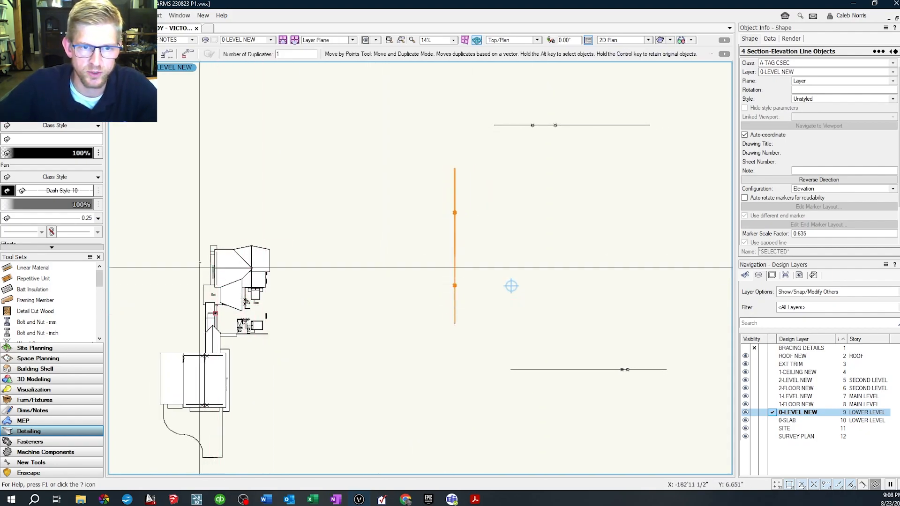
pyautogui.moveTo(565, 323); pyautogui.dragTo(428, 328, button='middle')
pyautogui.click(374, 293)
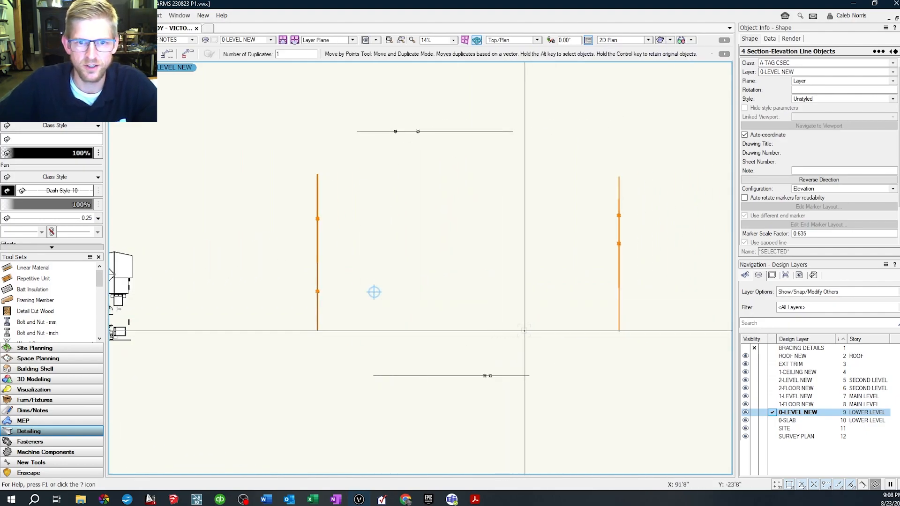
pyautogui.press('x')
pyautogui.press('x')
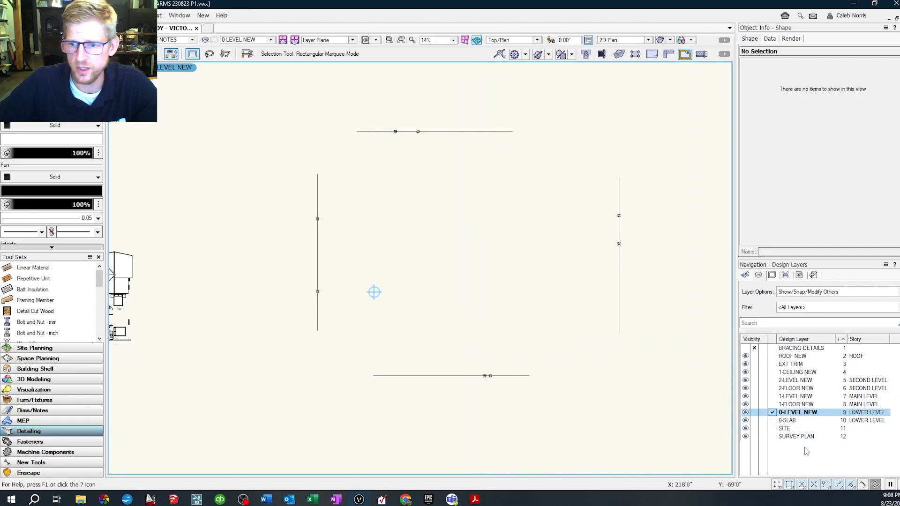
# - Create a design layer named PLAN SKETCH IDEA and place it below SURVEY PLAN in the stacking order
pyautogui.click(819, 465)
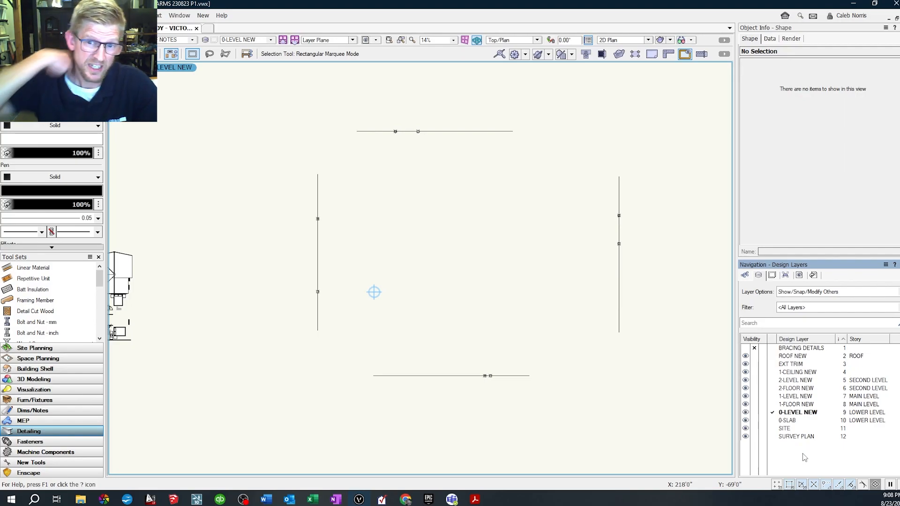
pyautogui.rightClick(781, 457)
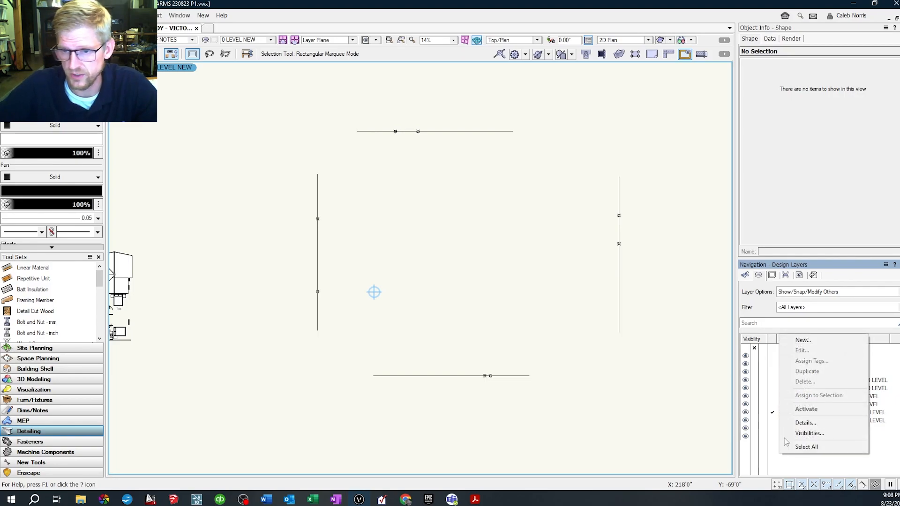
pyautogui.click(807, 342)
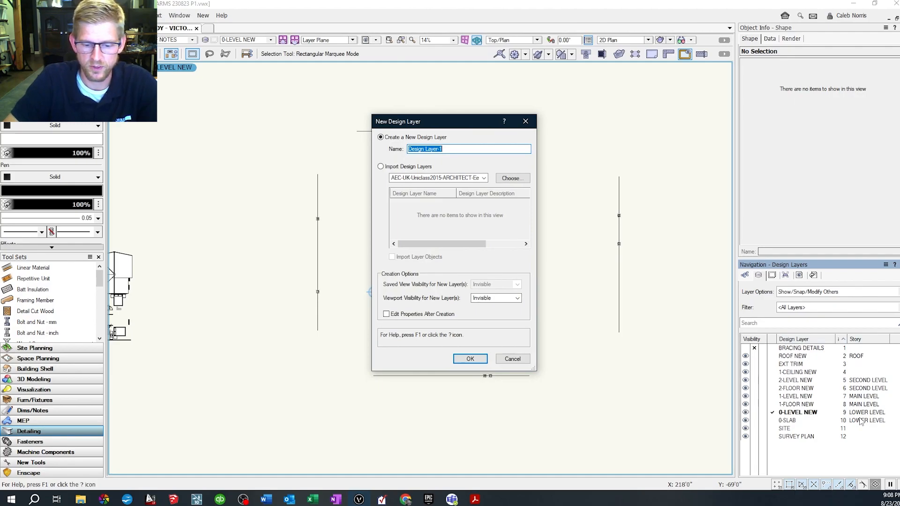
pyautogui.write('PLAN')
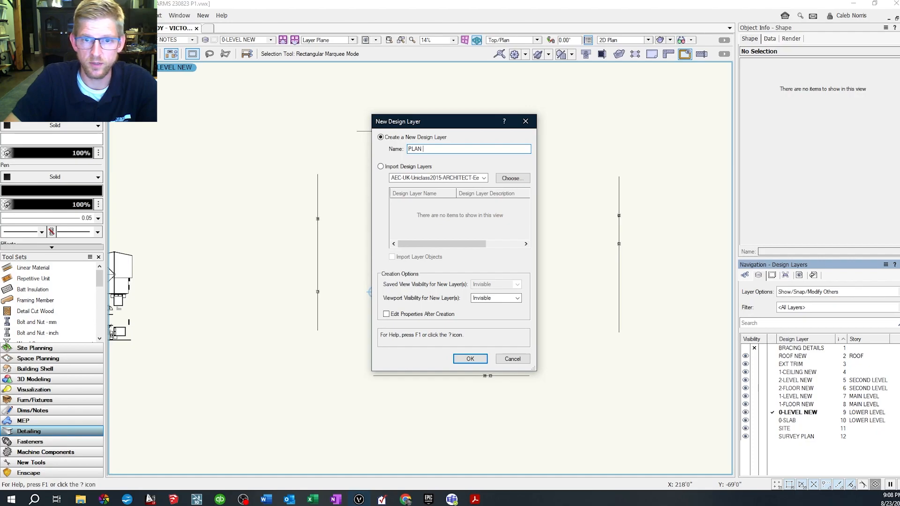
pyautogui.write(' SKETCH IDEA')
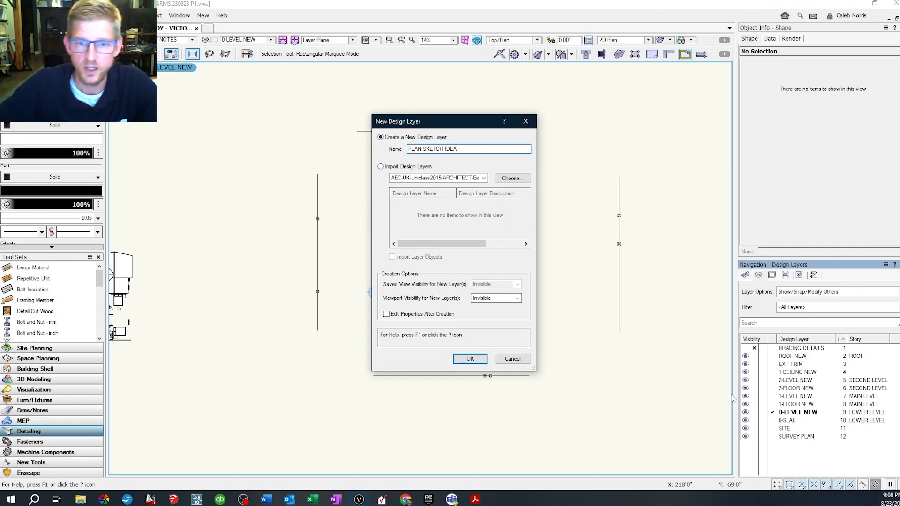
pyautogui.click(469, 359)
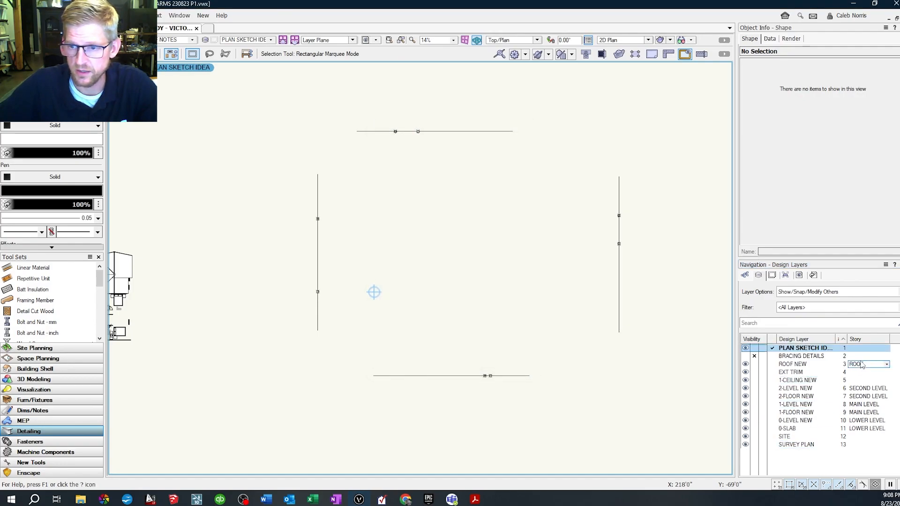
pyautogui.moveTo(844, 350); pyautogui.dragTo(848, 454)
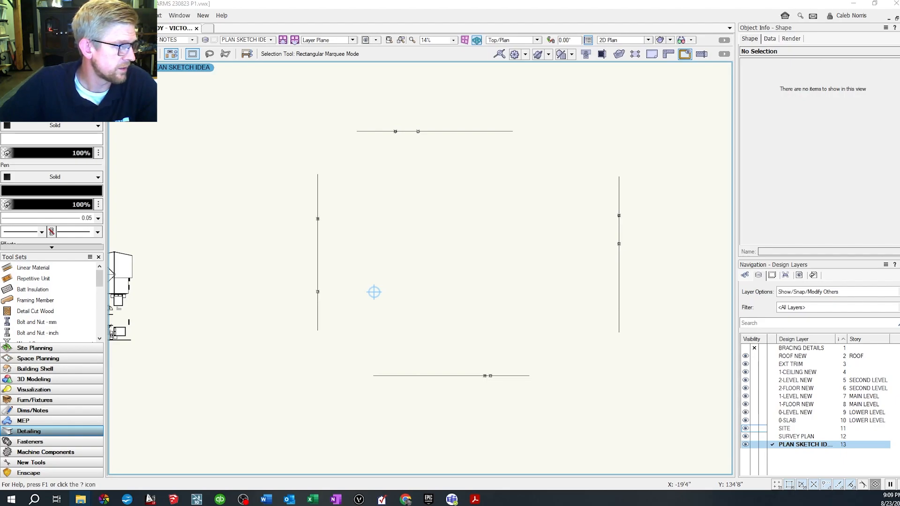
# - Place the reference house plan PDF page on the PLAN SKETCH IDEA layer, within the section-elevation lines
pyautogui.click(475, 334)
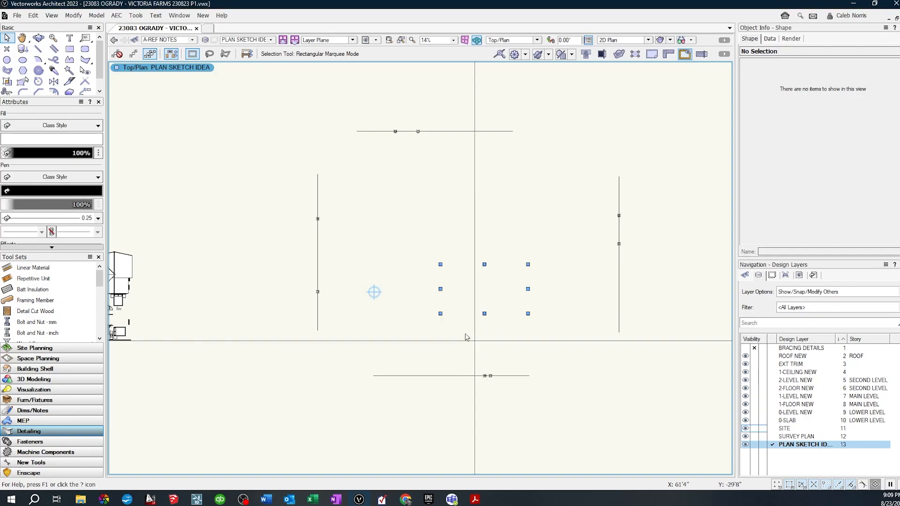
pyautogui.scroll(2, 491, 299)
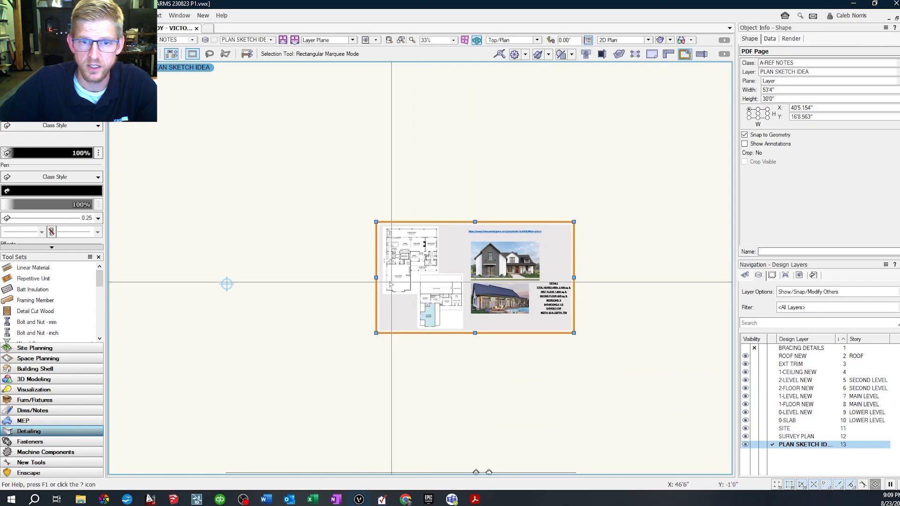
pyautogui.scroll(2, 424, 244)
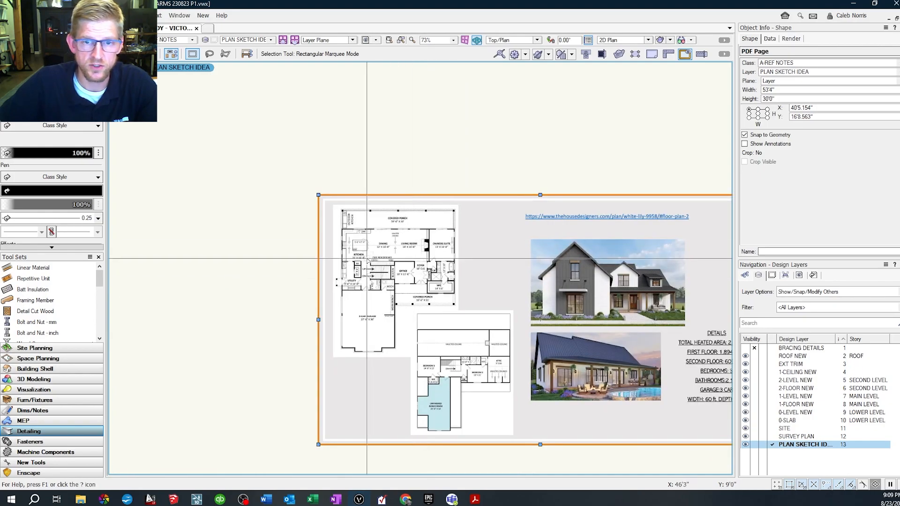
# - Delete the placed reference house plan PDF page from within the section-elevation lines
pyautogui.scroll(1, 366, 259)
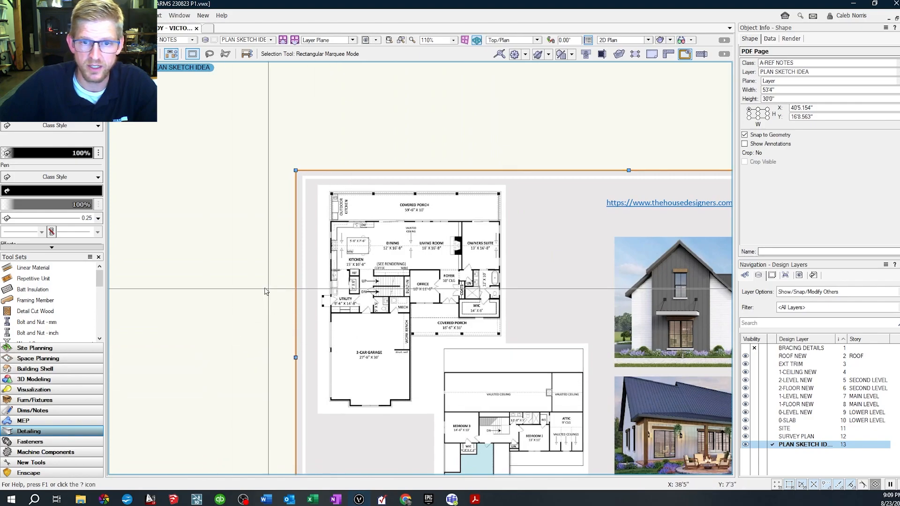
pyautogui.scroll(-3, 268, 291)
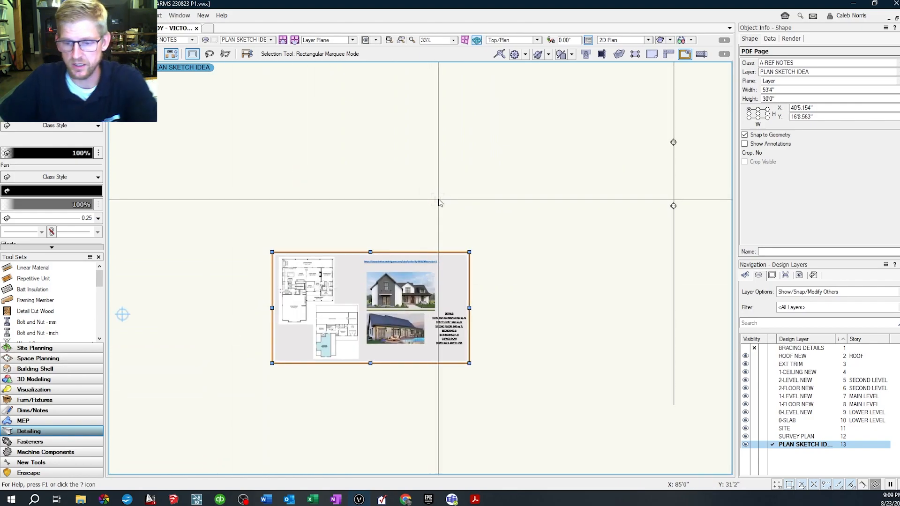
pyautogui.scroll(-1, 479, 259)
pyautogui.press('Delete')
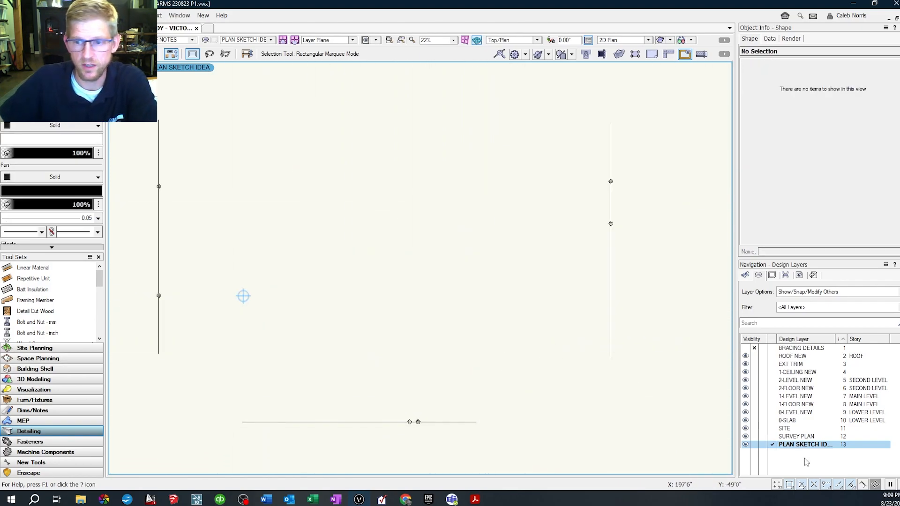
# - Delete the PLAN SKETCH IDEA design layer from the project
pyautogui.rightClick(813, 444)
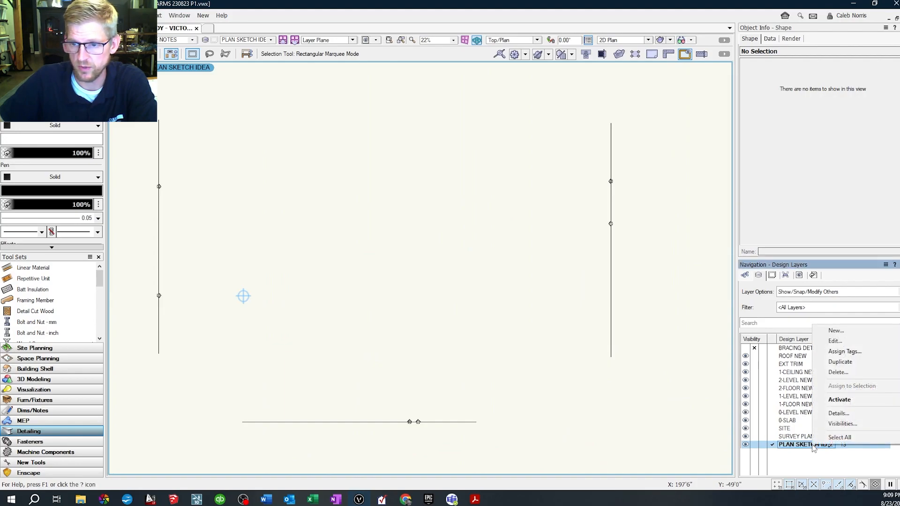
pyautogui.click(854, 373)
pyautogui.click(472, 269)
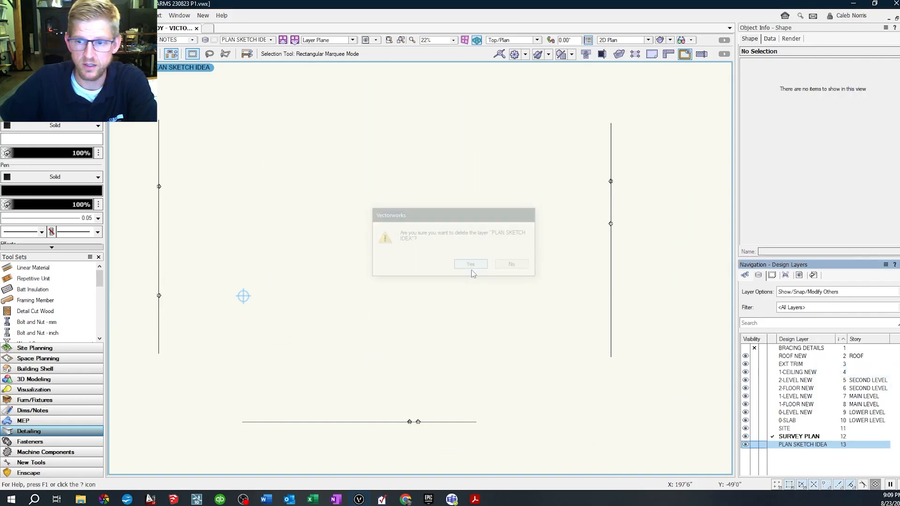
pyautogui.scroll(-1, 464, 282)
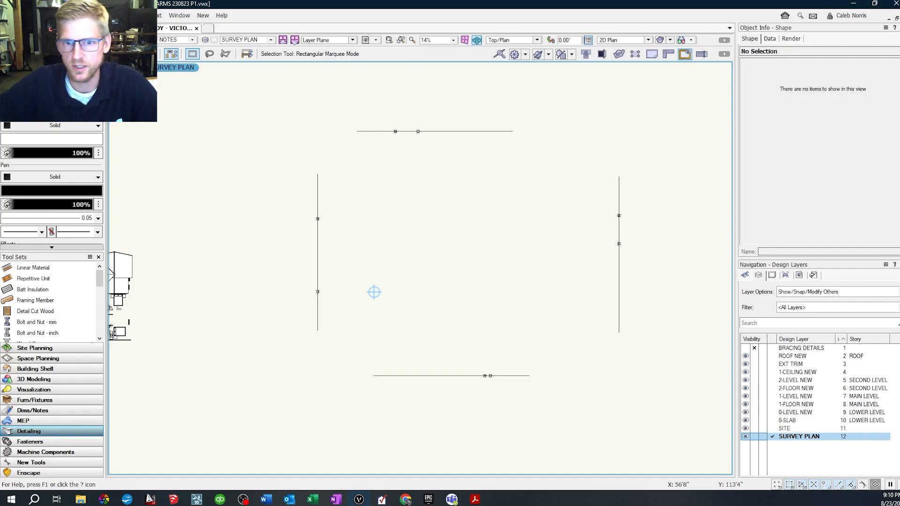
pyautogui.moveTo(473, 305); pyautogui.dragTo(465, 301, button='middle')
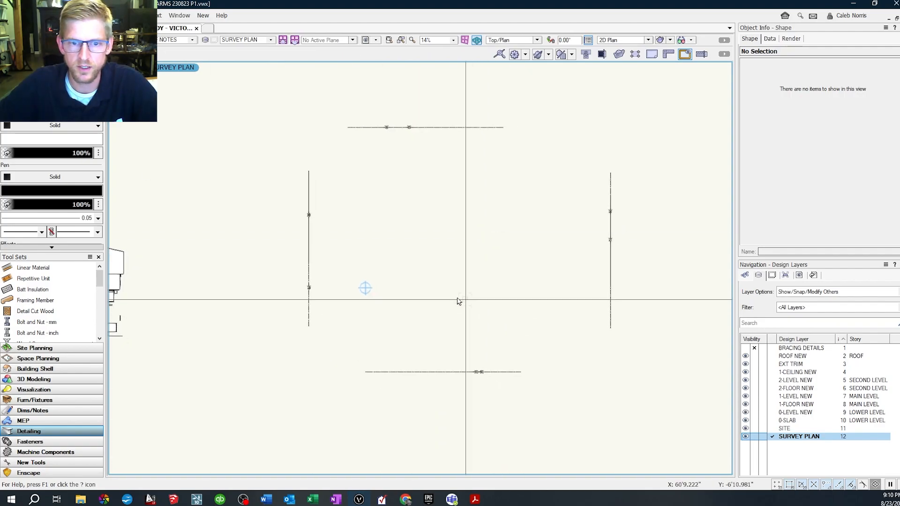